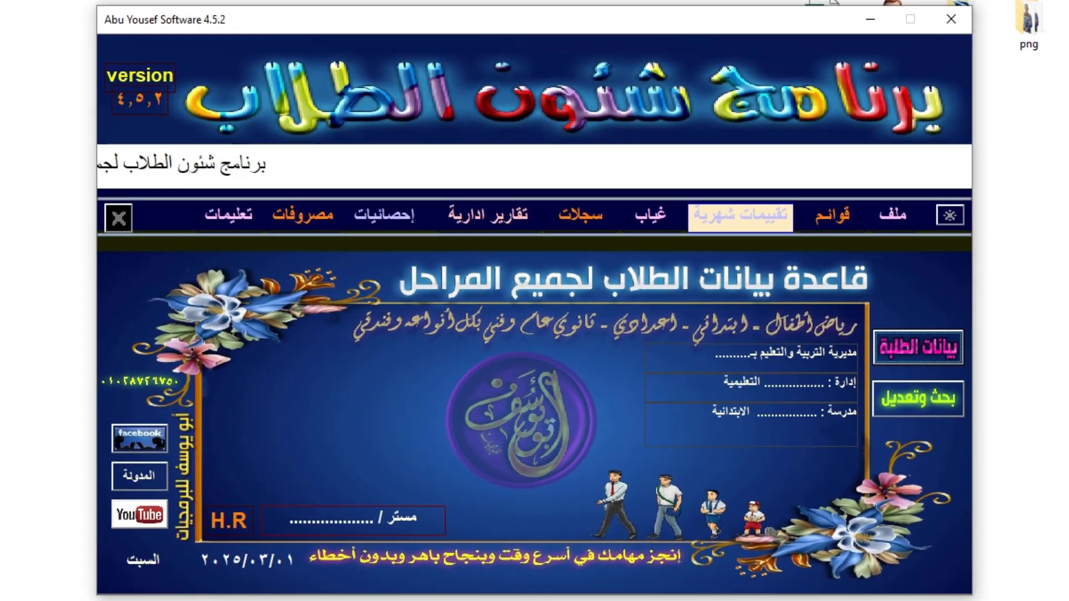
- Open the student data sheet (بيانات الطلبة) and go to its school stage selection page (اختيار المرحلة الدراسية)
click(892, 215)
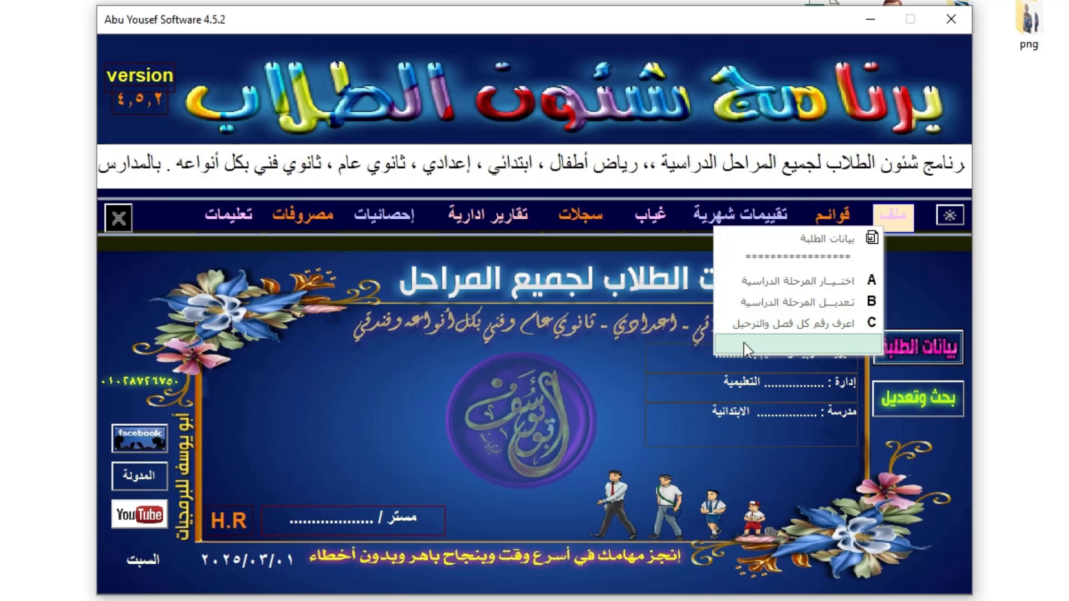
click(796, 242)
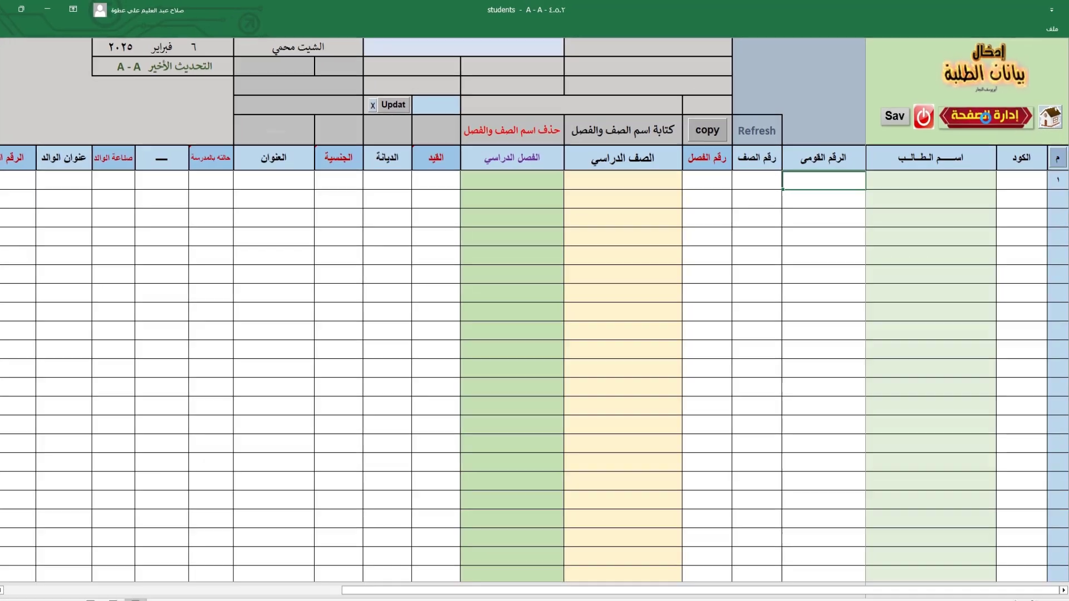
right_click(935, 150)
mouse_move(934, 296)
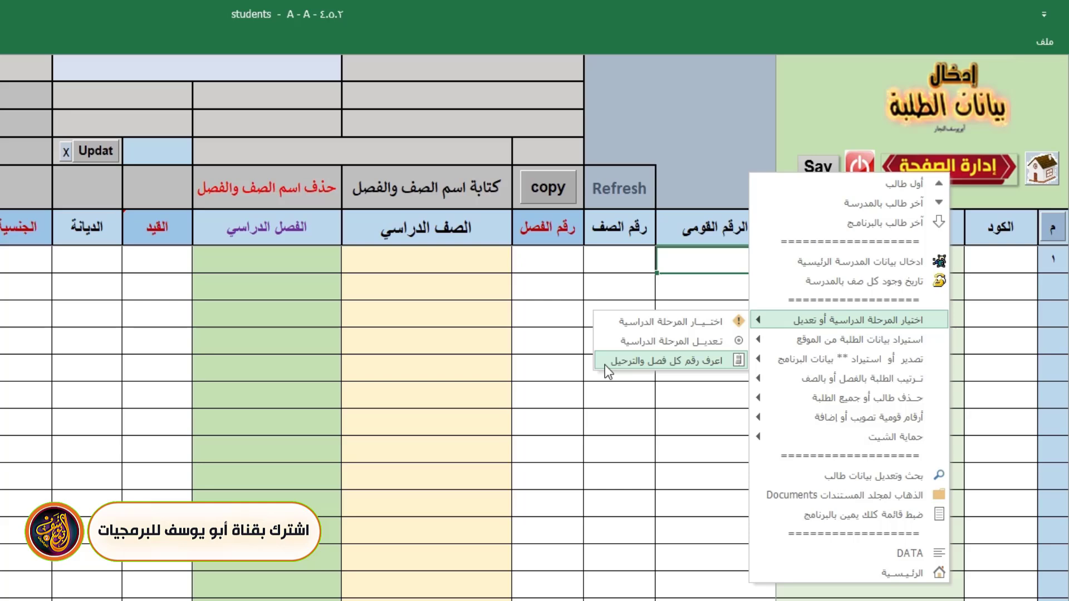
click(622, 327)
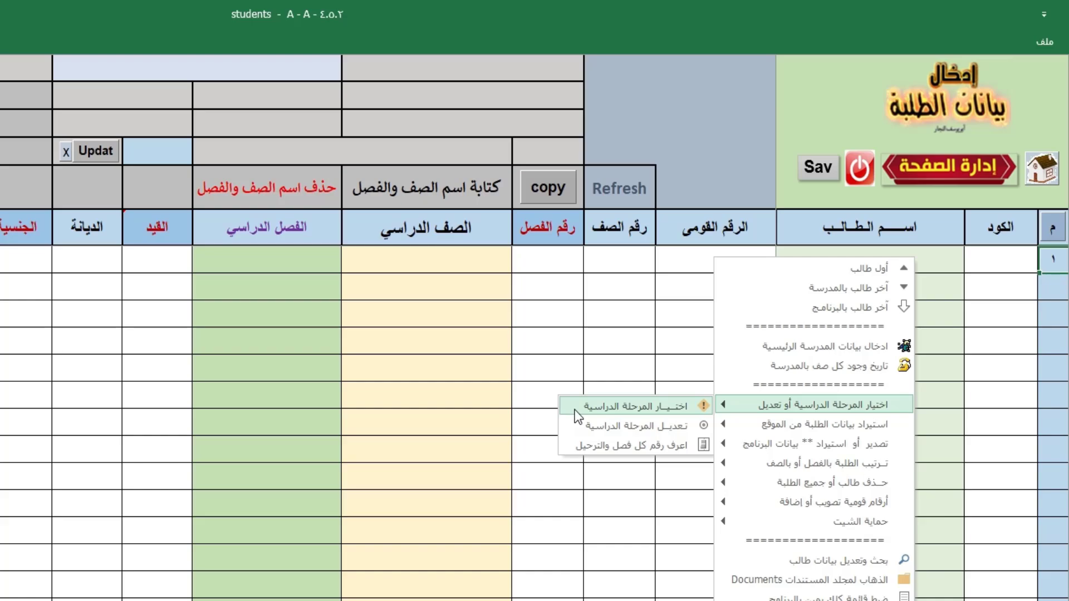
click(575, 410)
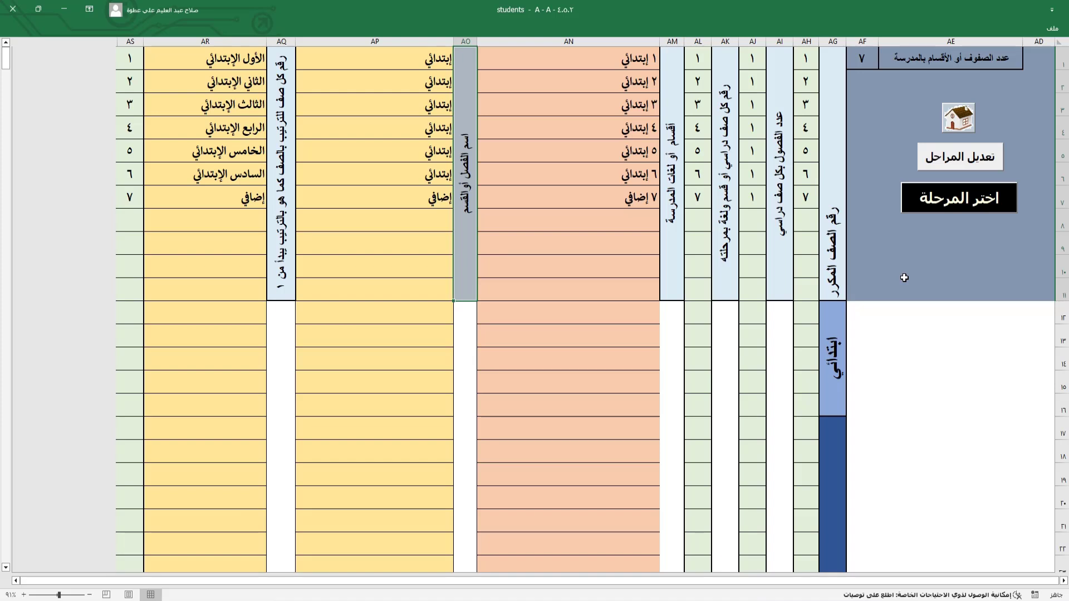
- Return to the main screen and go back to the stage selection page by way of the student data sheet
click(957, 119)
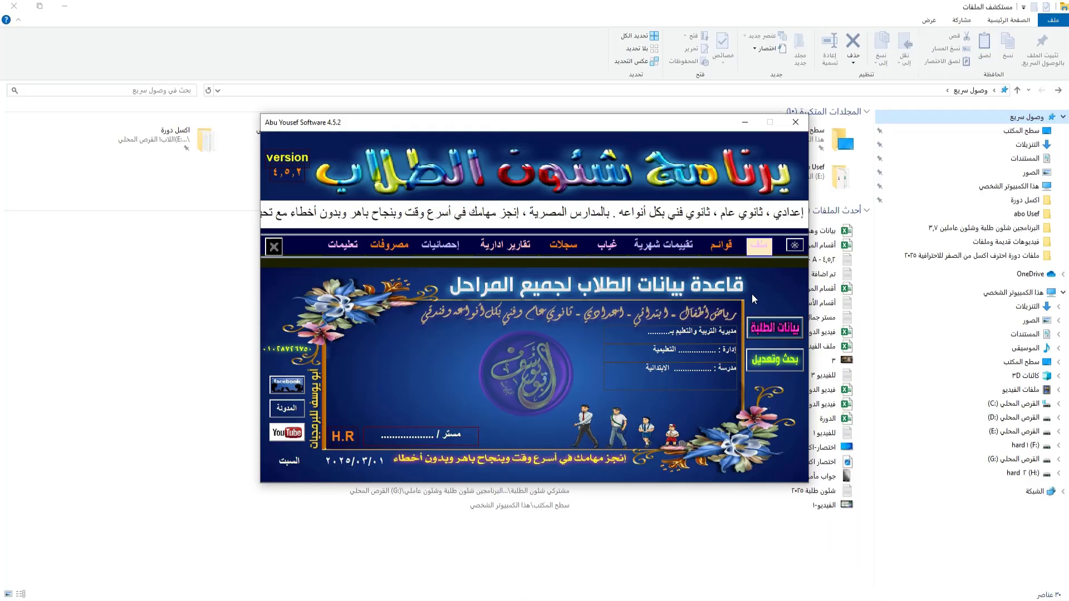
click(773, 327)
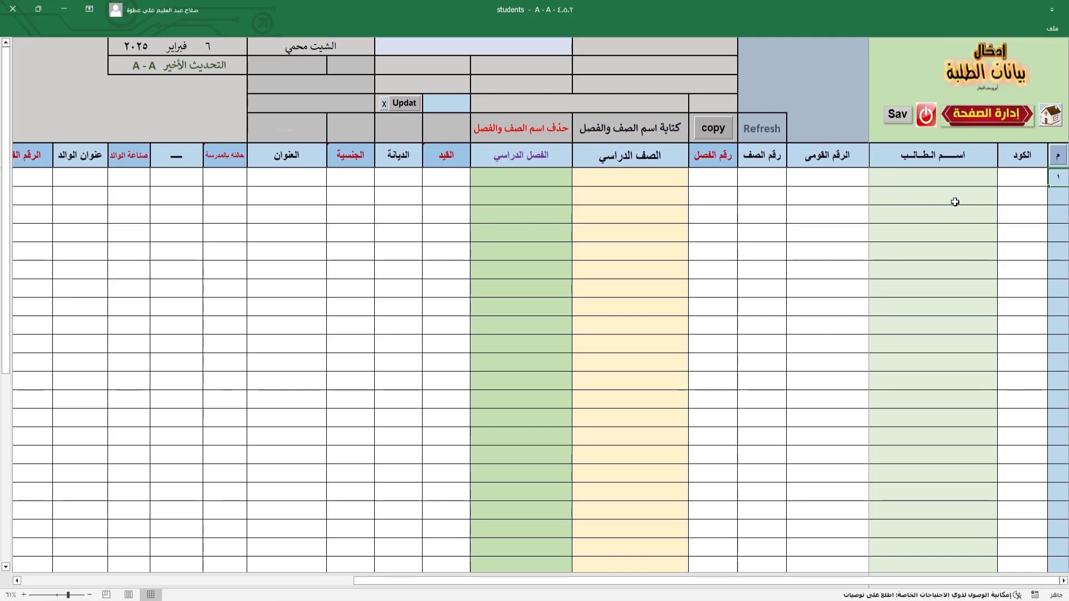
right_click(955, 202)
mouse_move(919, 218)
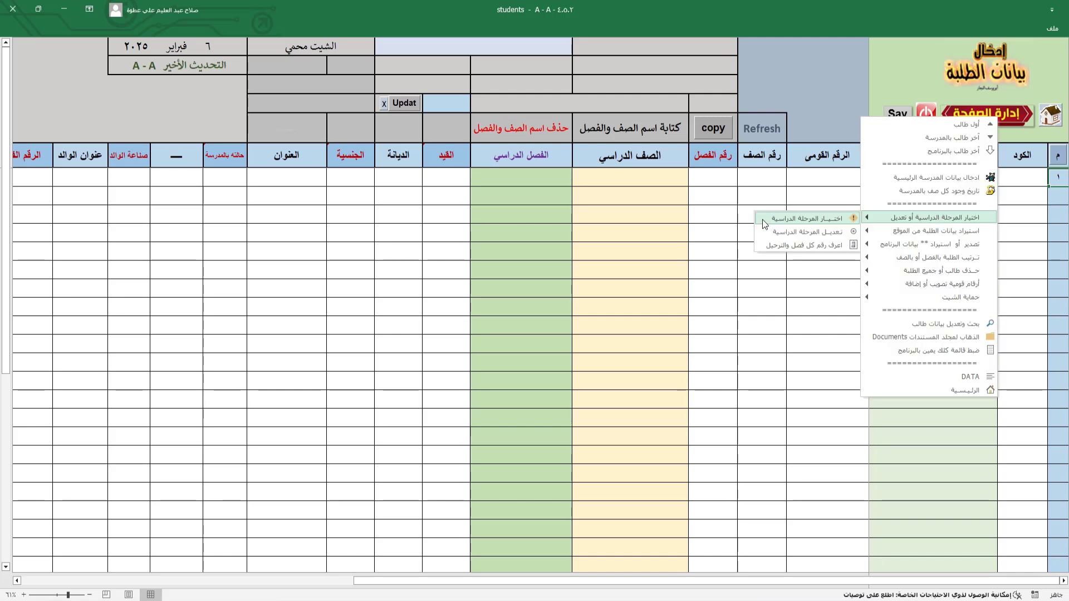
click(763, 219)
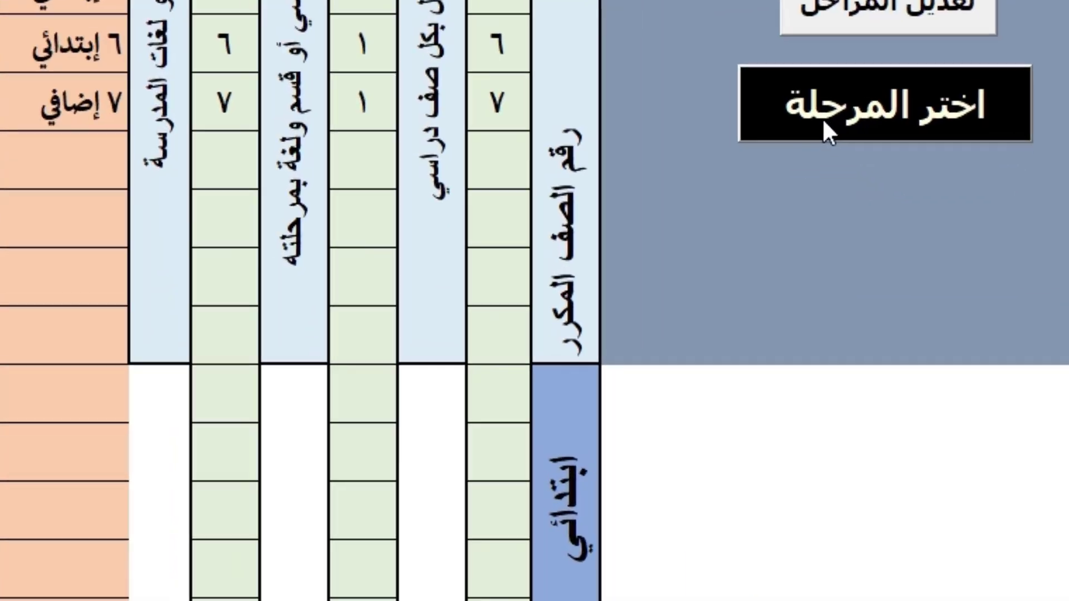
- Choose the إعدادية stage as the school's stage and reopen the stage choices
click(822, 131)
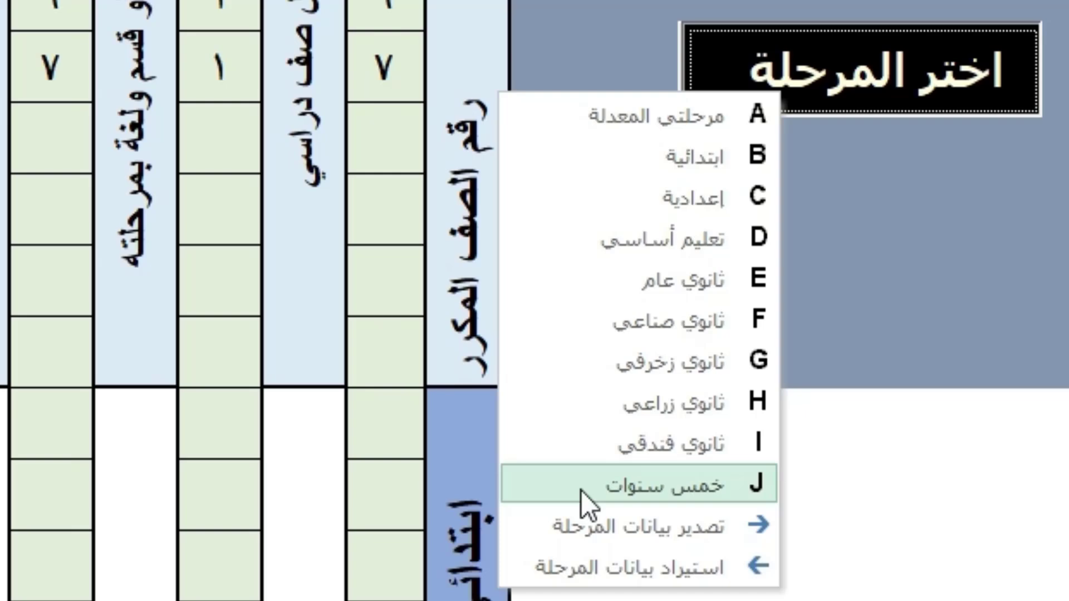
click(584, 279)
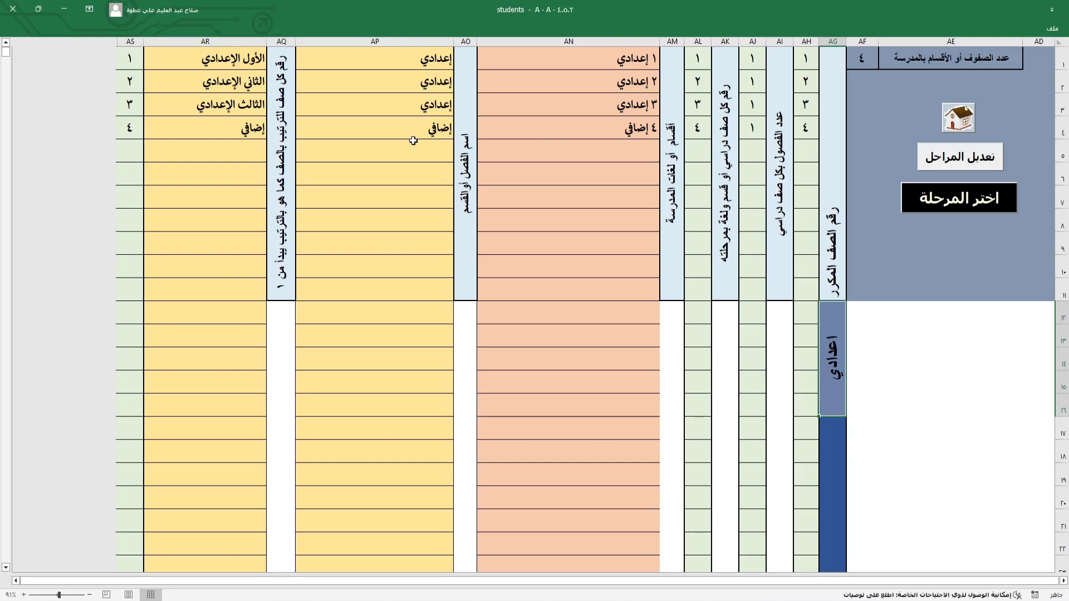
click(959, 198)
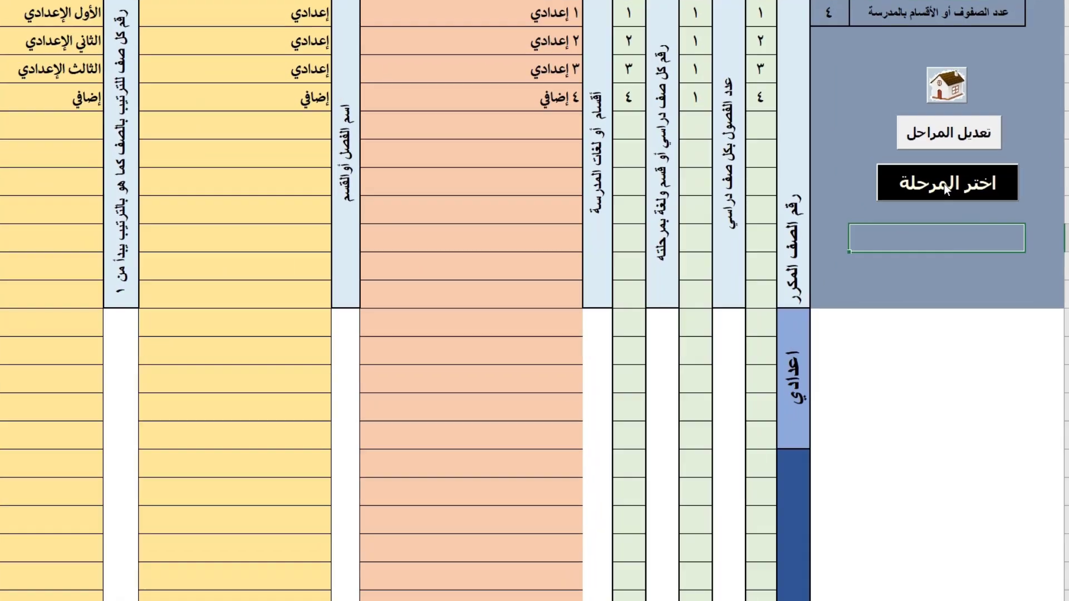
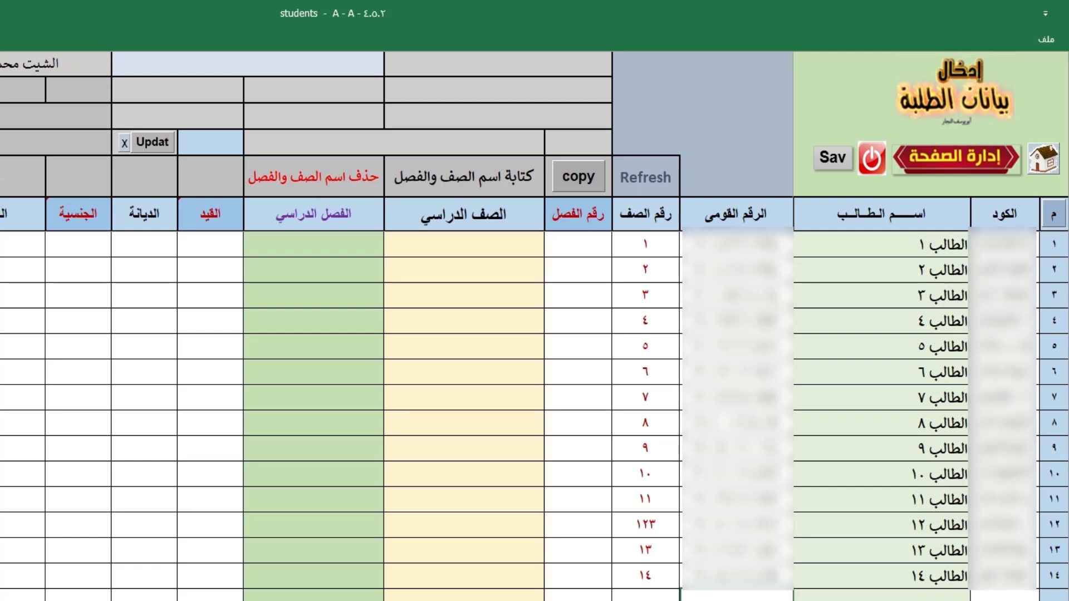
- Set the class number (رقم الفصل) to 1 for the listed students, starting with the first student's row
click(582, 252)
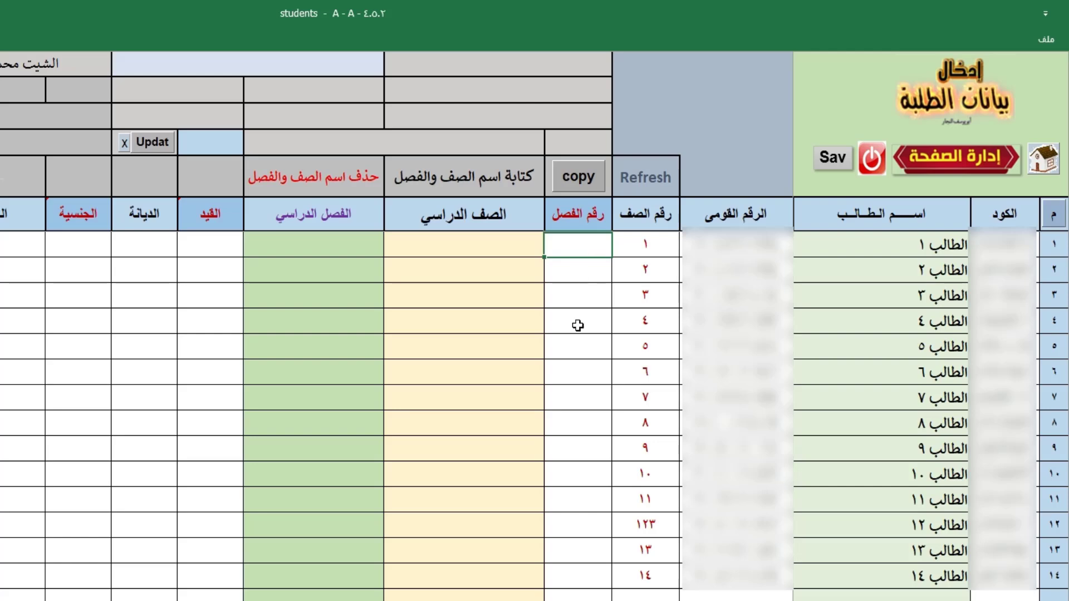
text(1)
key(Return)
- Write the grade and class names for the students with كتابة اسم الصف والفصل and confirm
click(482, 186)
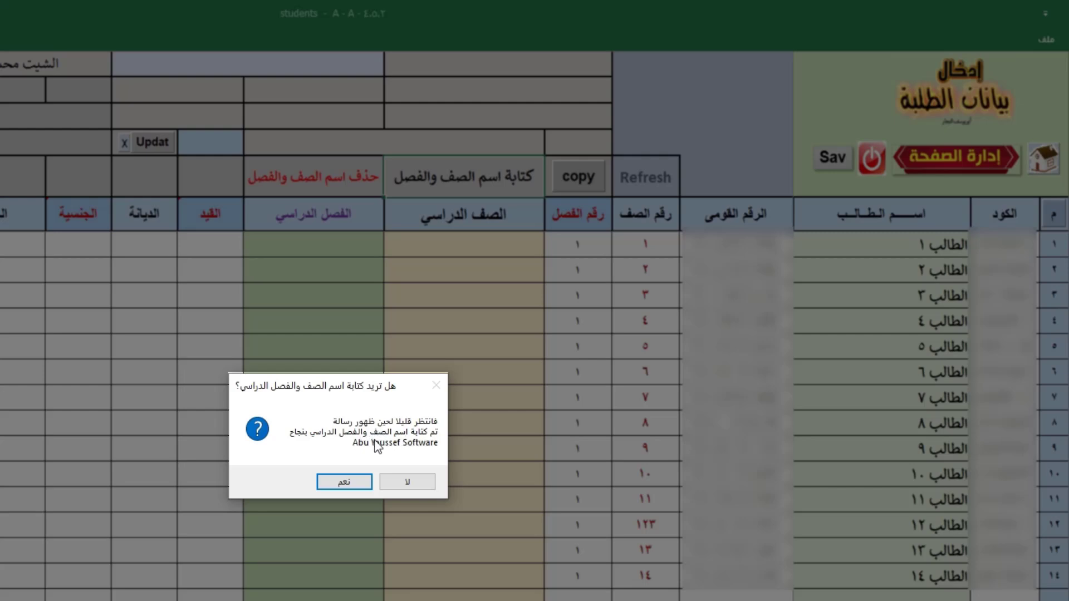
click(343, 483)
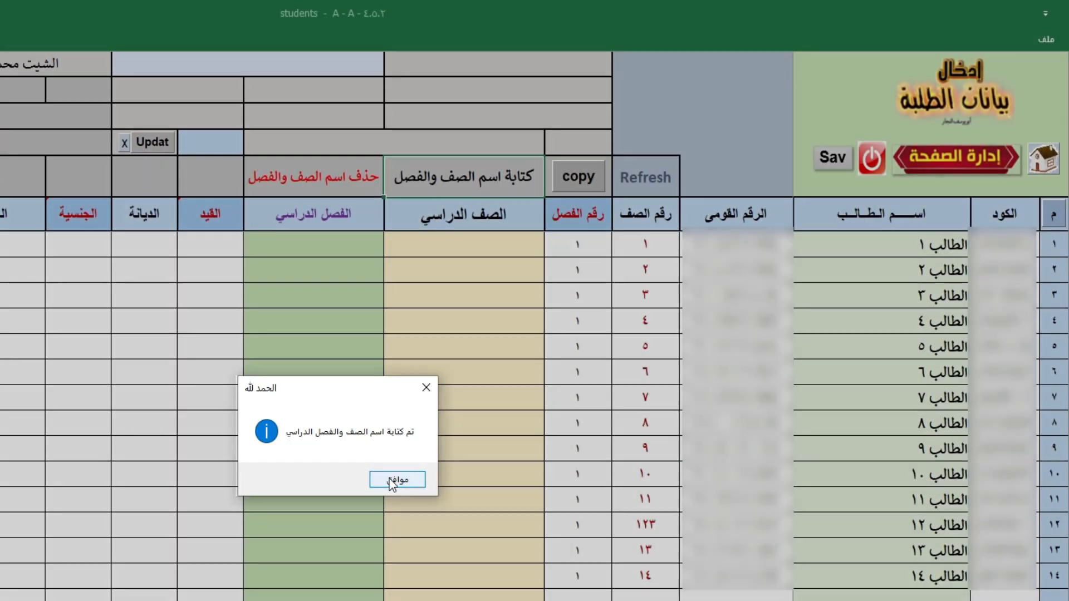
click(378, 477)
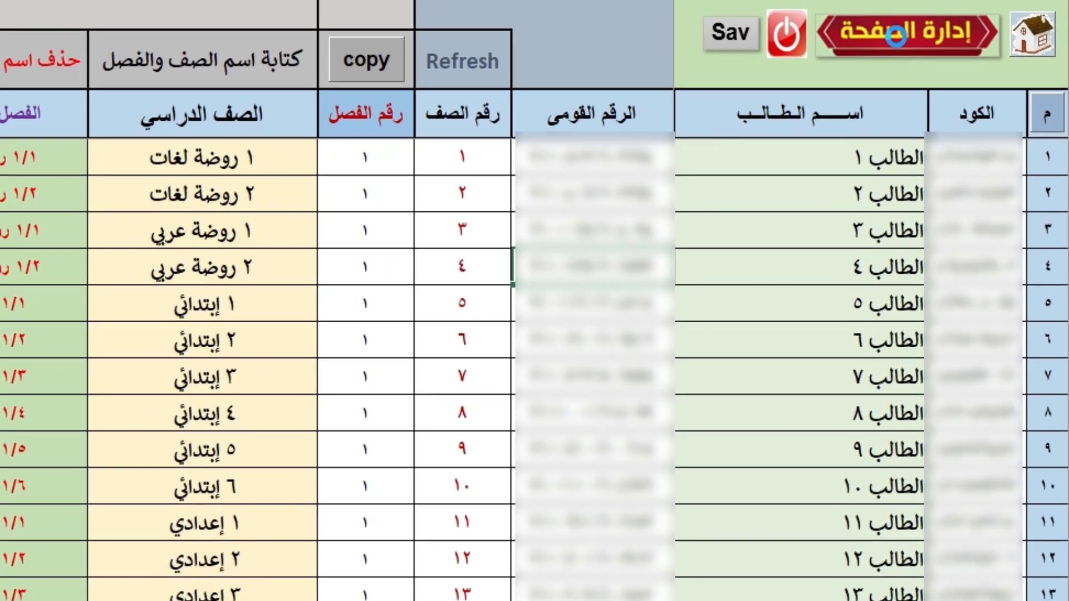
- Open the stage modification page (تعديل المرحلة الدراسية) and delete its existing stage data
click(895, 37)
mouse_move(706, 235)
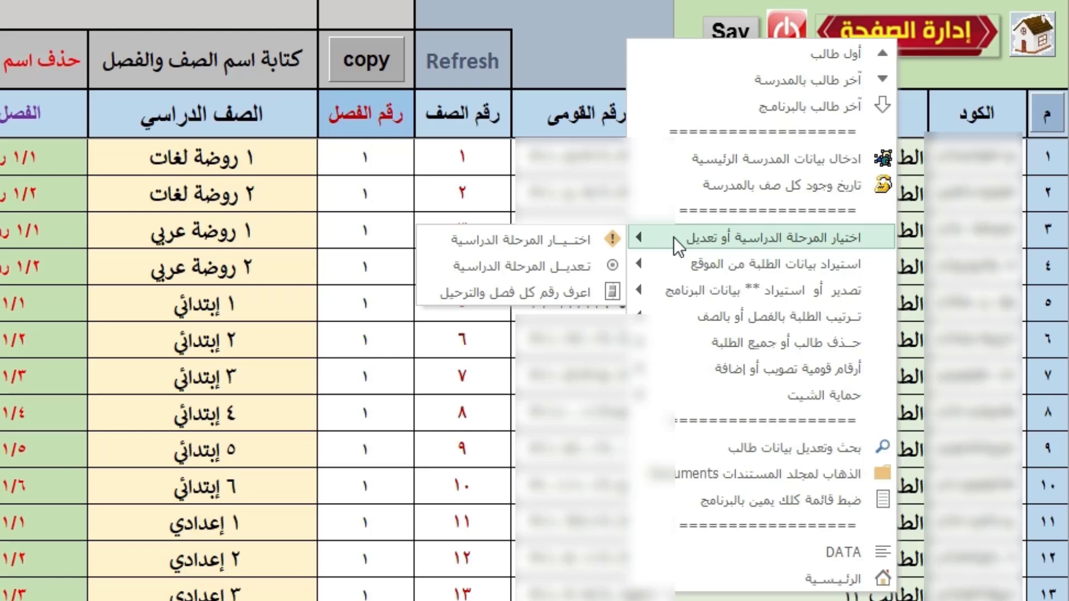
click(453, 274)
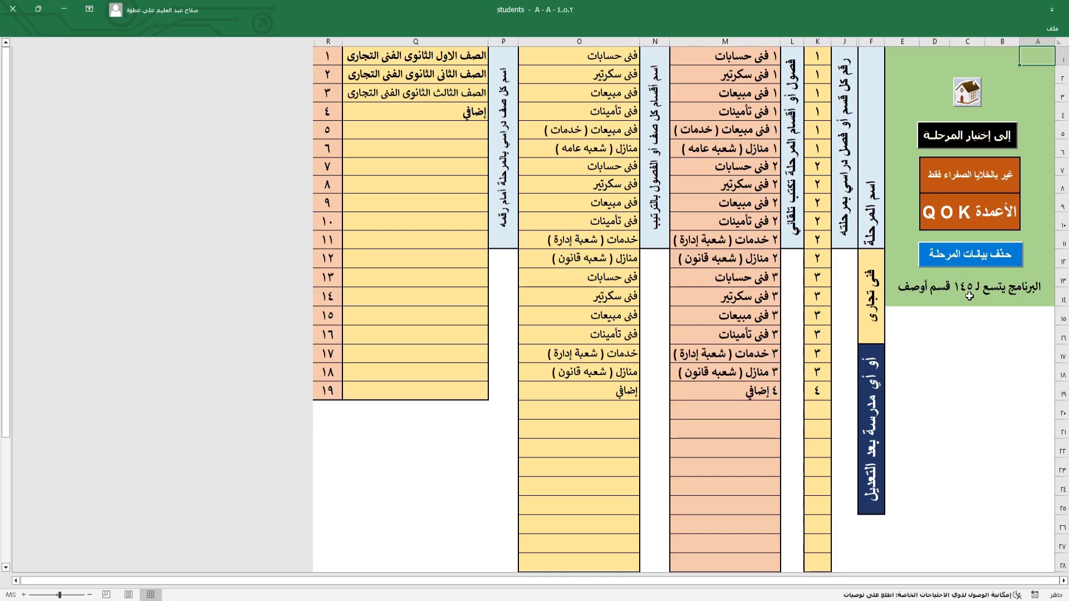
click(967, 258)
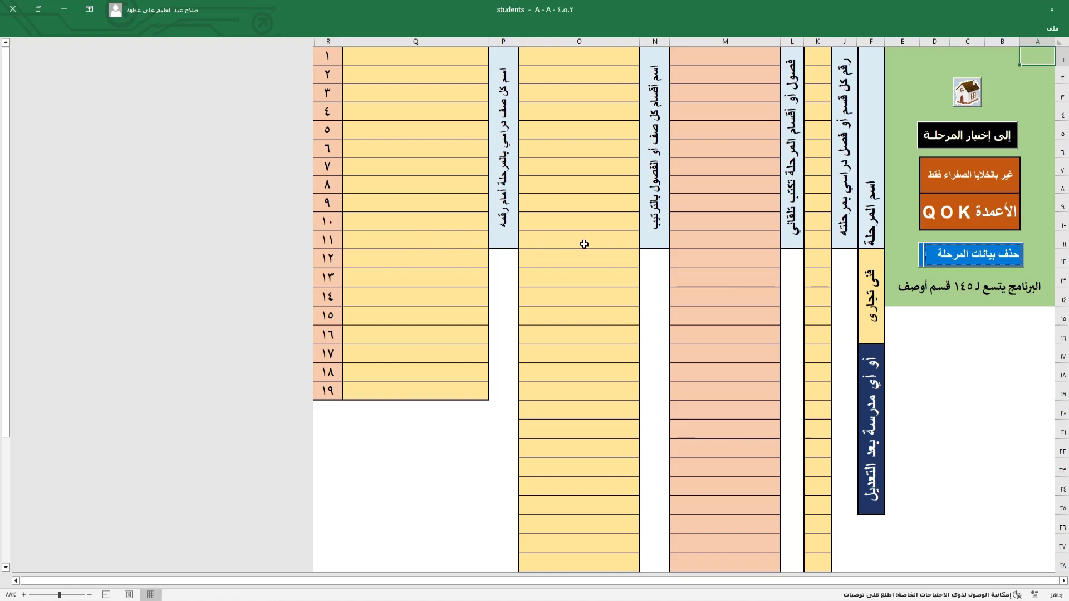
- Enter the grade names الصف الاول, الثانى and الثالث الثانوى فنى تجارى in Q1:Q3, and إضافي in Q4
click(872, 281)
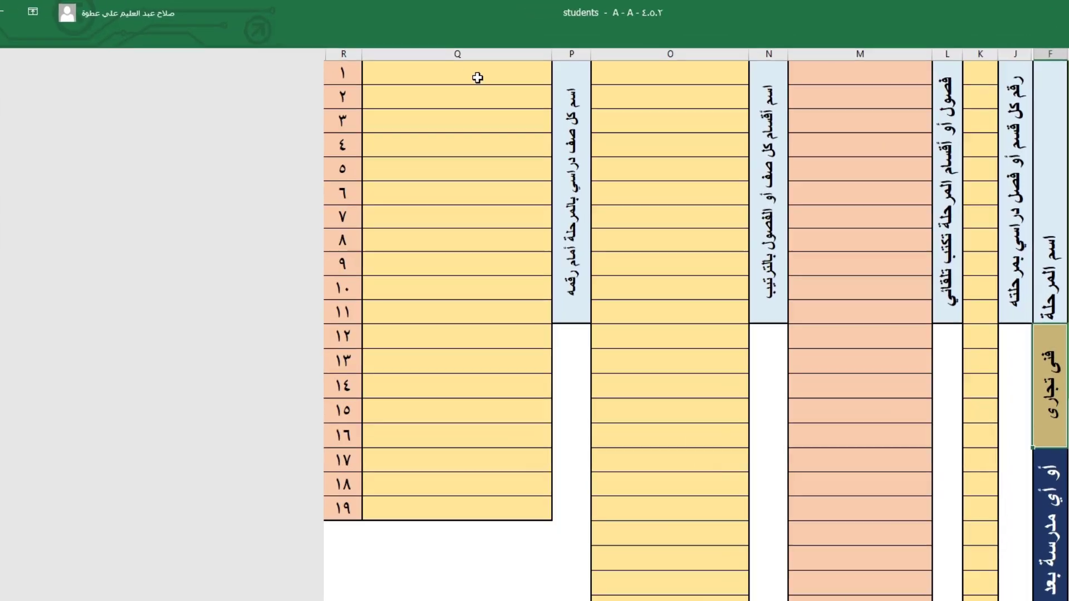
click(477, 78)
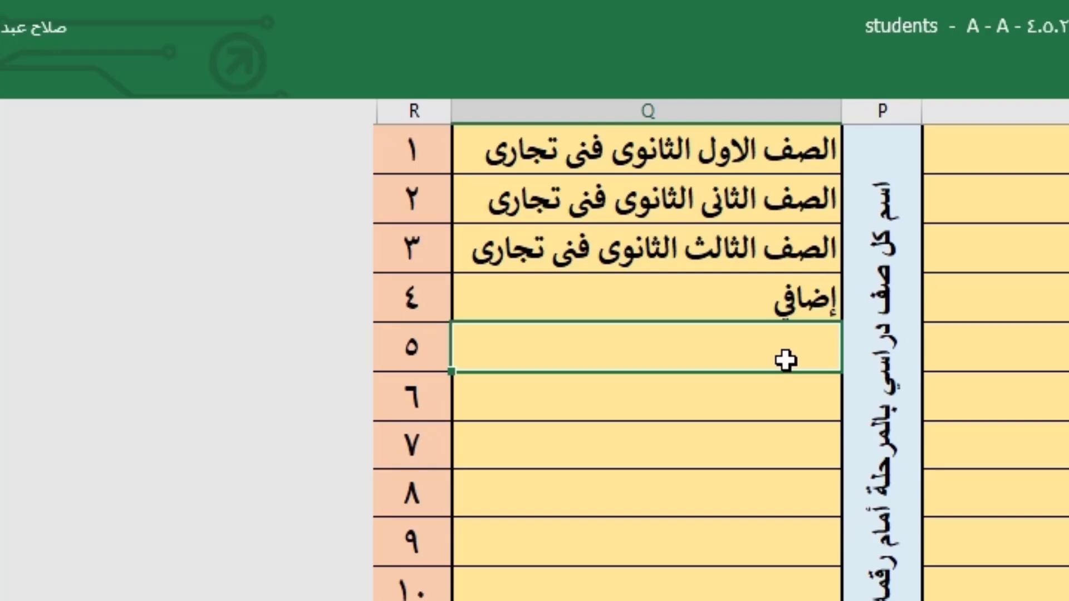
key(Down)
key(Down)
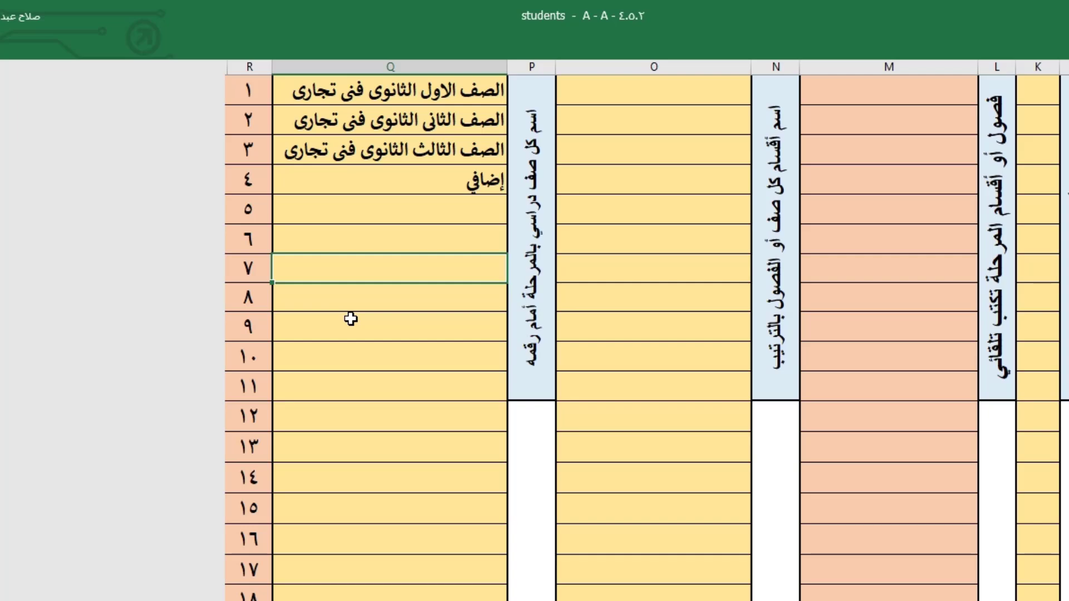
- List فني حسابات, فنى سكرتير, فنى مبيعات, فنى تأمينات, خدمات شعبة عامة and منازل in O1:O6 and set K1:K6 to 1
click(657, 94)
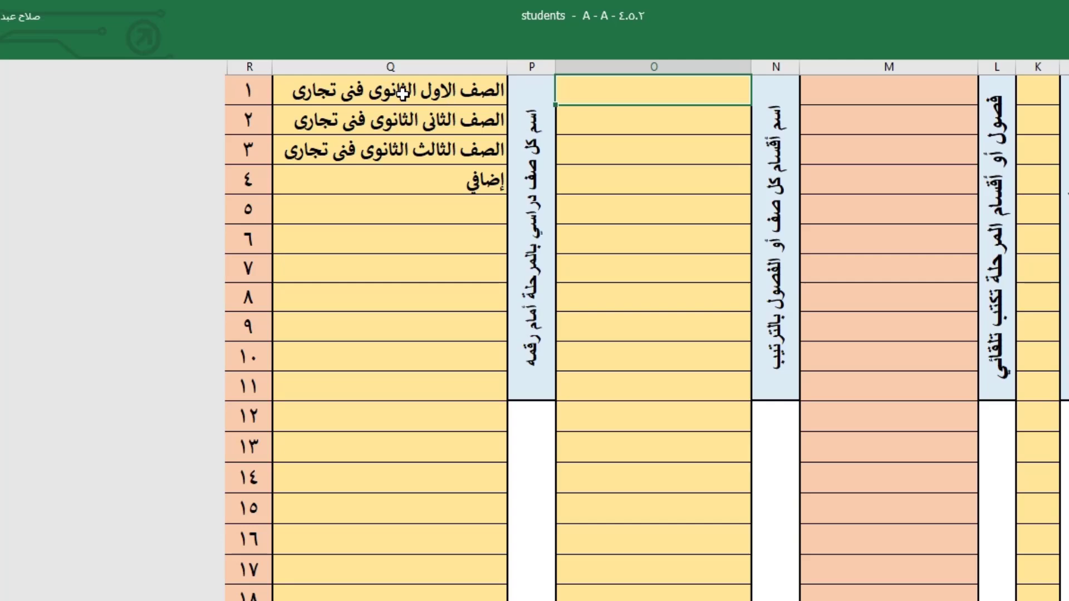
text(فني حسابات فني سكرتير فني مبيعات فني تأمينات خدمات شعبة عامة منازل)
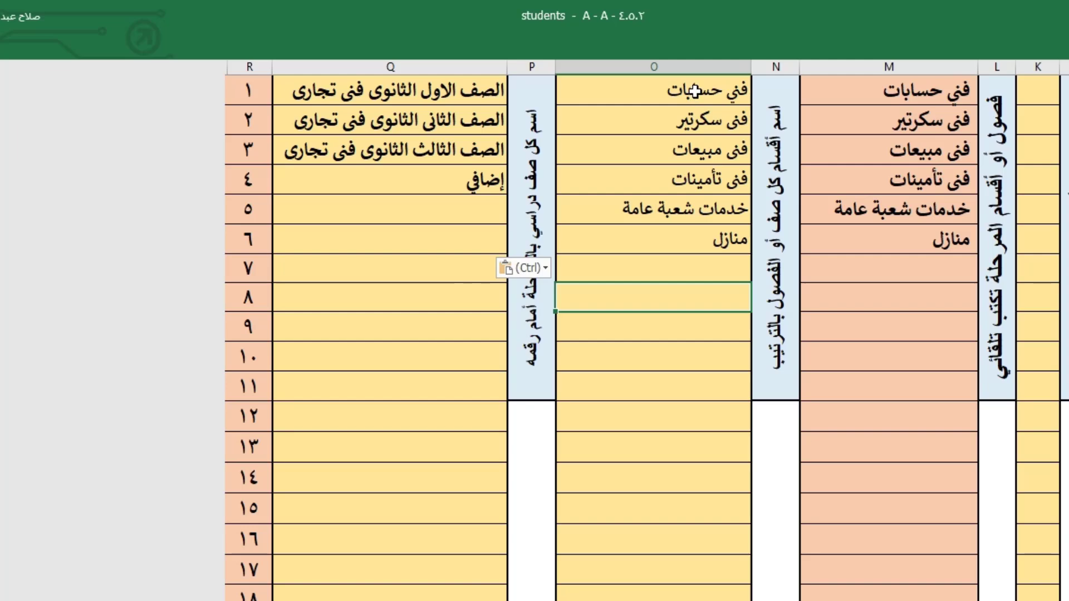
click(1036, 91)
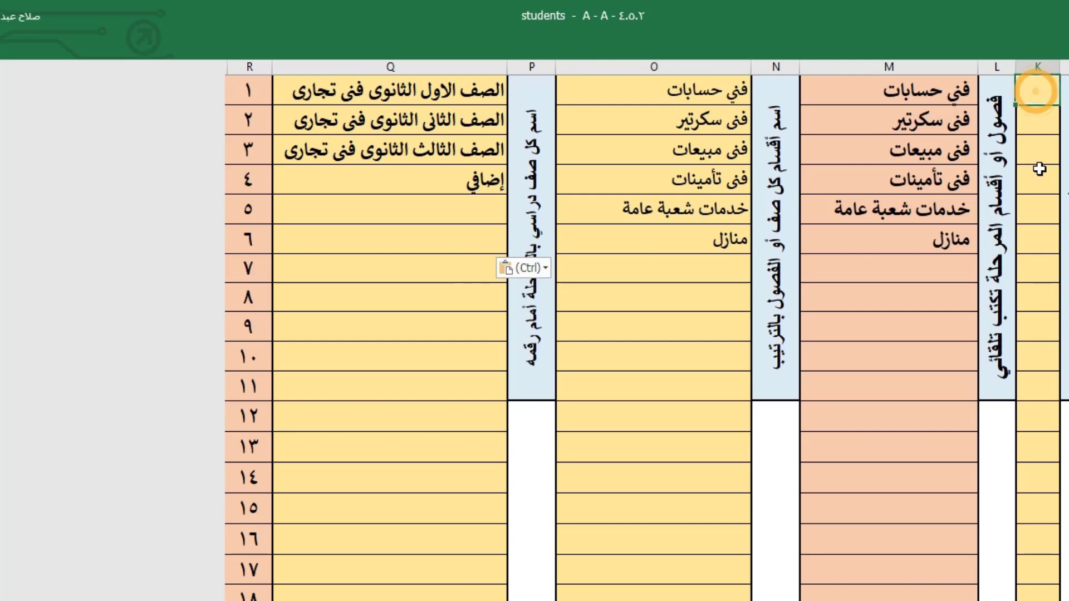
shift+click(1034, 241)
text(1)
key(ctrl+Return)
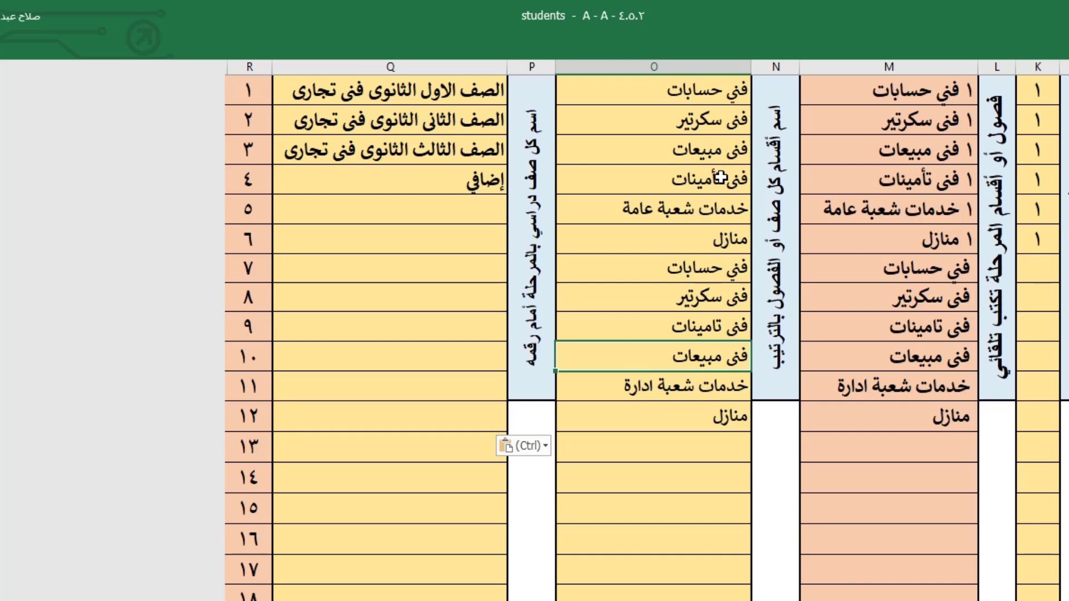
- Number the second-grade departments 2 in K7:K12 and the third-grade departments 3 in K13:K18
click(1036, 268)
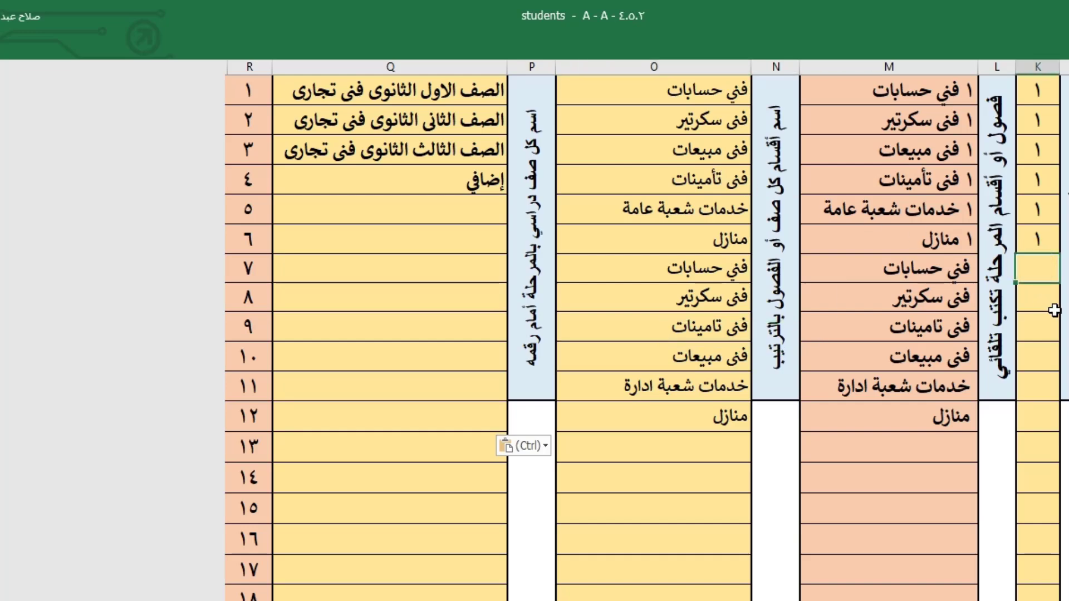
text(٢)
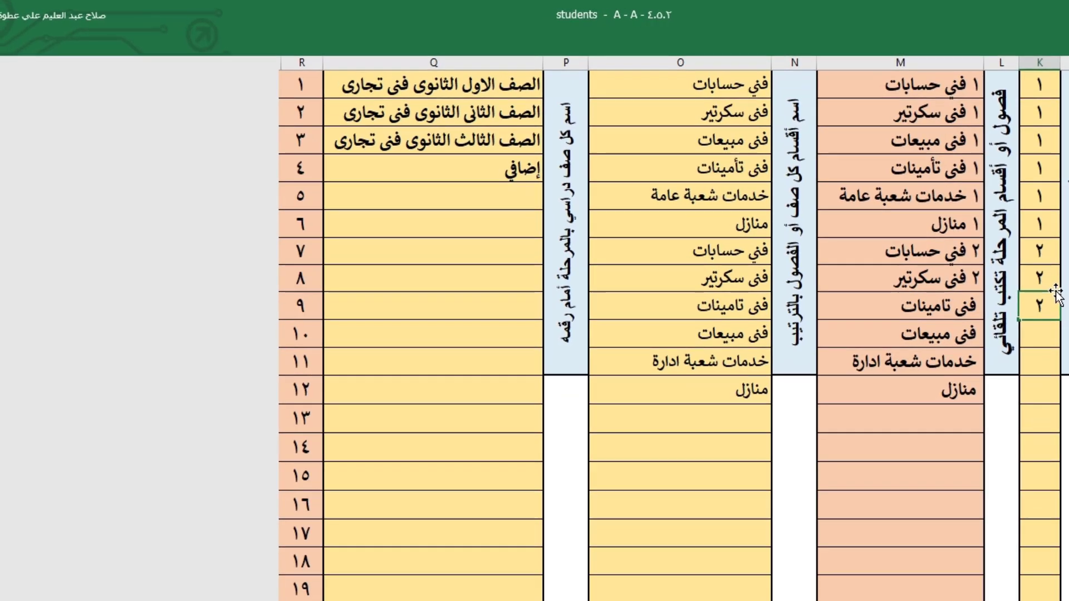
click(1039, 418)
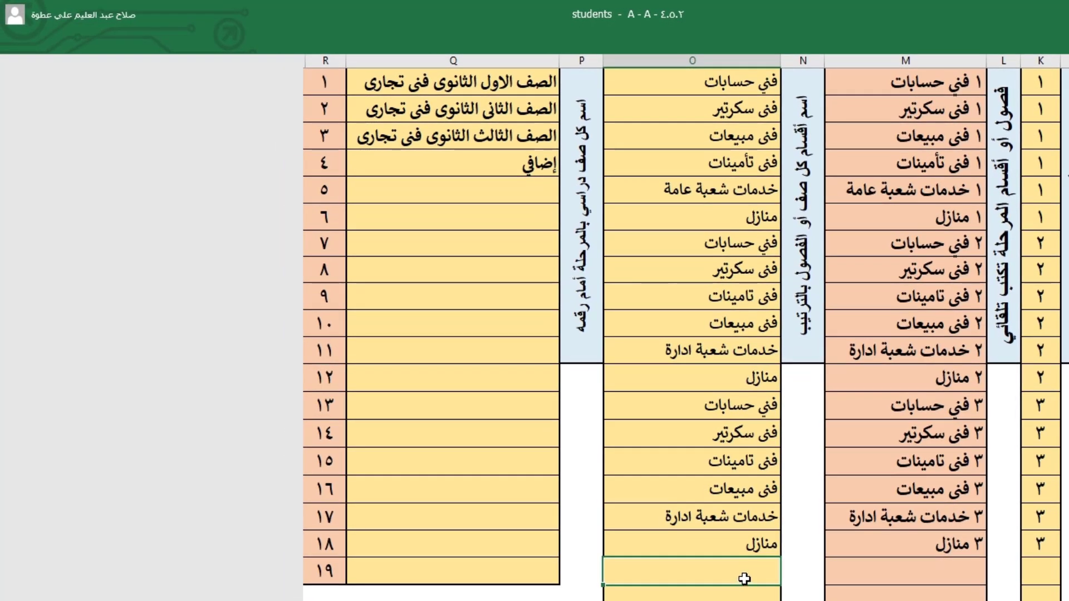
- Add an extra department إضافي in O19 and give it the number 4 in K19
text(إضافي)
key(Return)
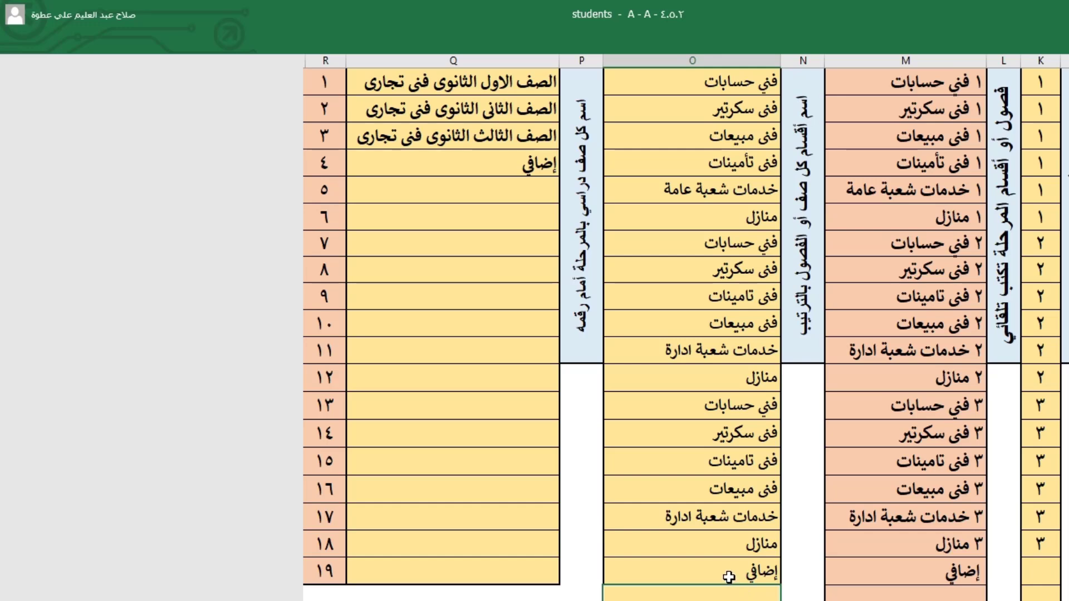
click(1048, 579)
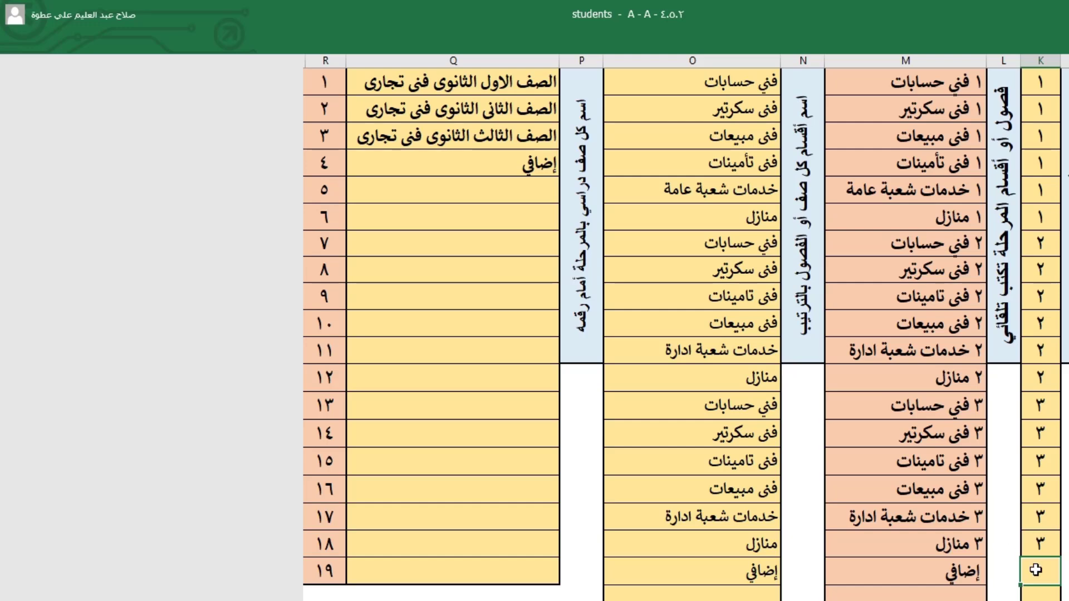
text(٤)
key(Return)
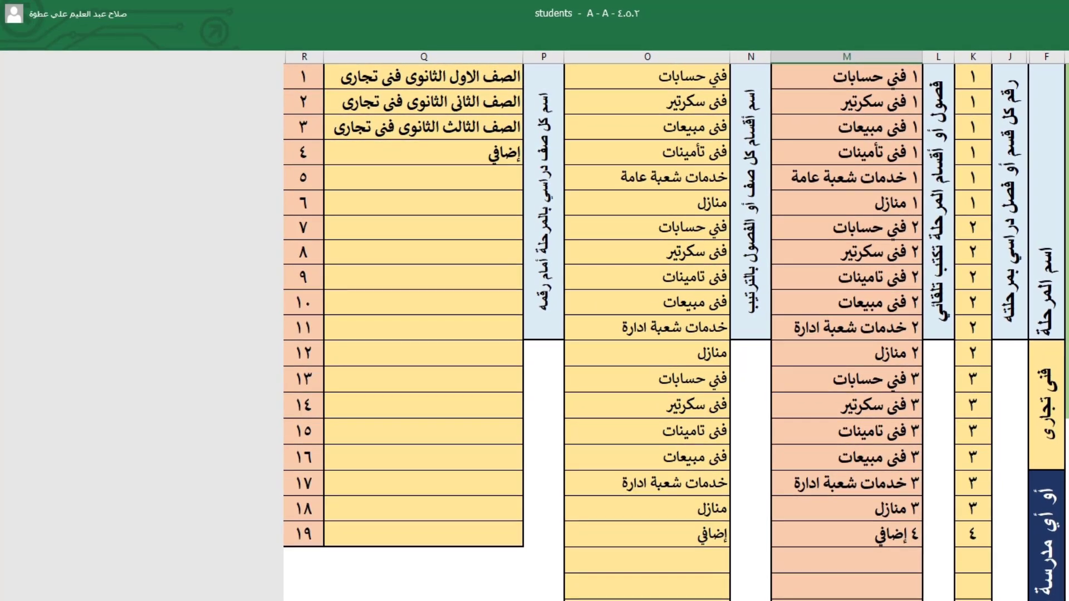
- Apply the customised stage مرحلتي المعدلة as the school's educational stage
click(1042, 419)
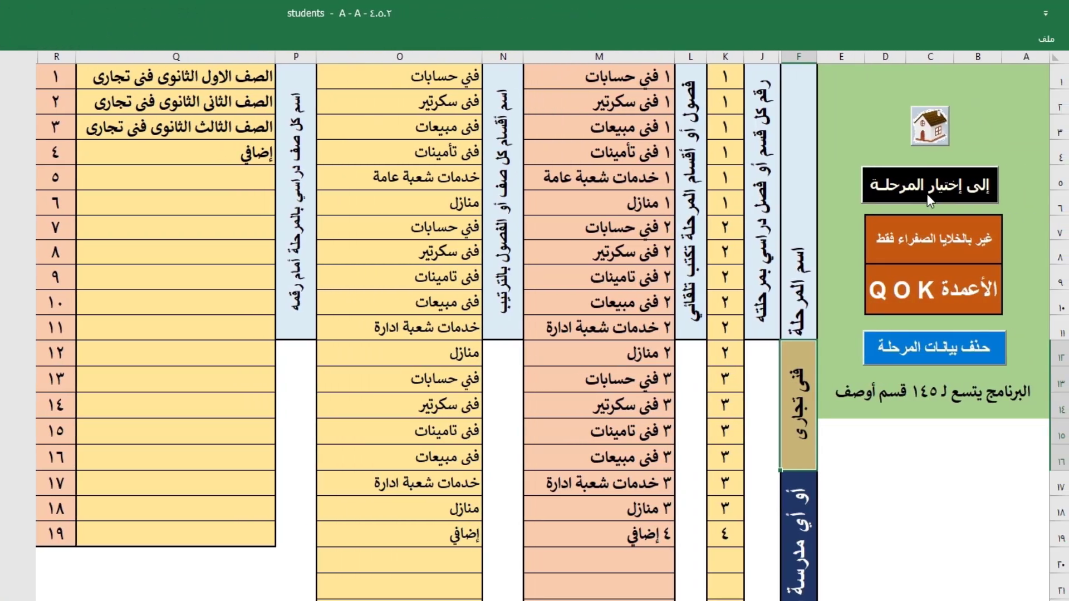
click(927, 194)
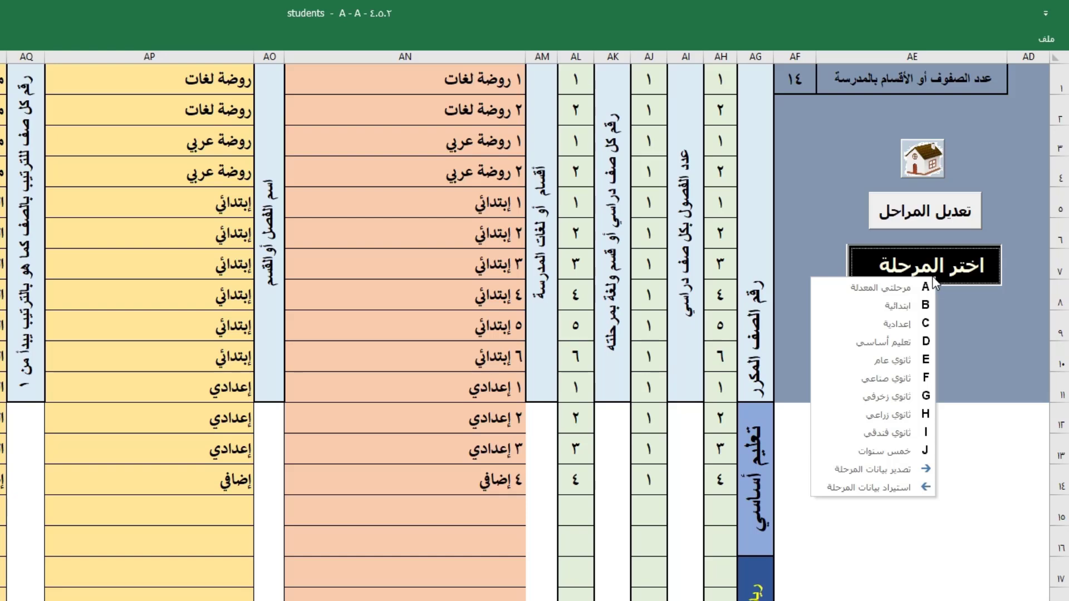
click(846, 286)
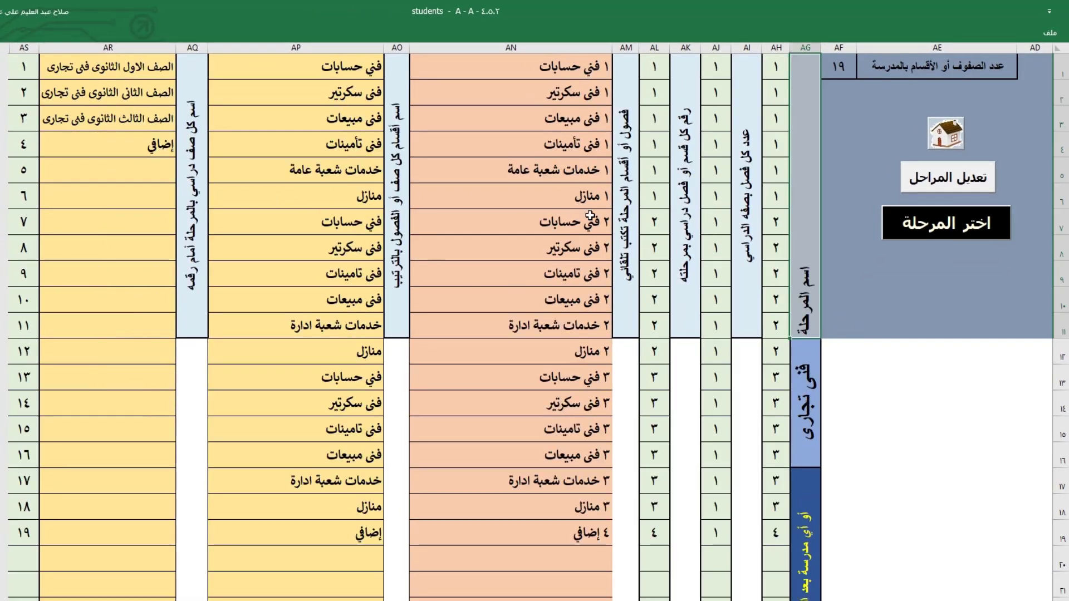
click(503, 464)
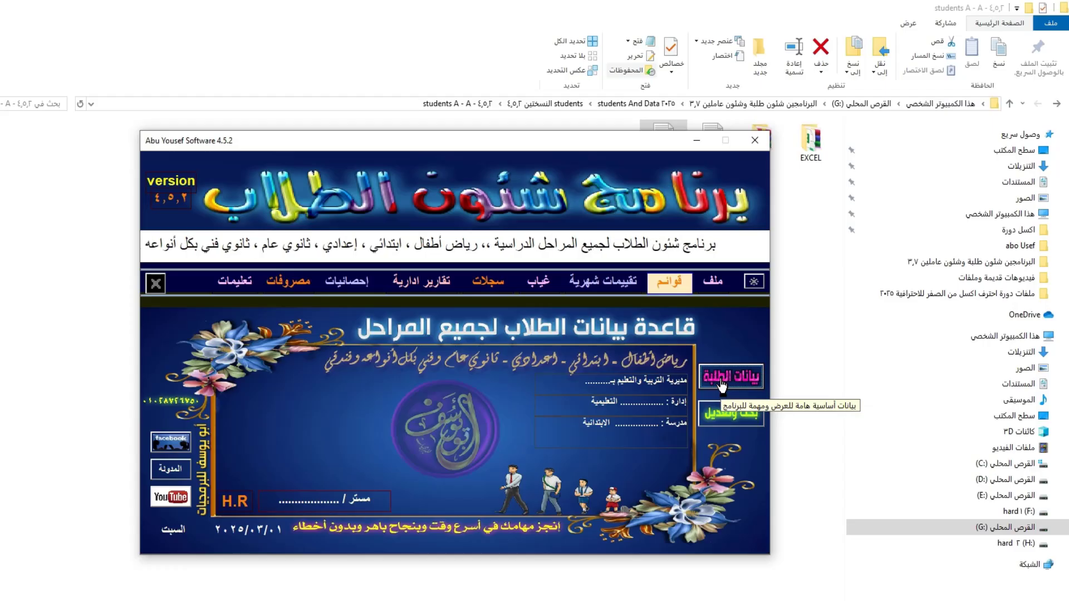
- From the students' data page, go to the class numbers and transfer sheet (اعرف رقم كل فصل والترحيل) and retrieve the class names
click(722, 384)
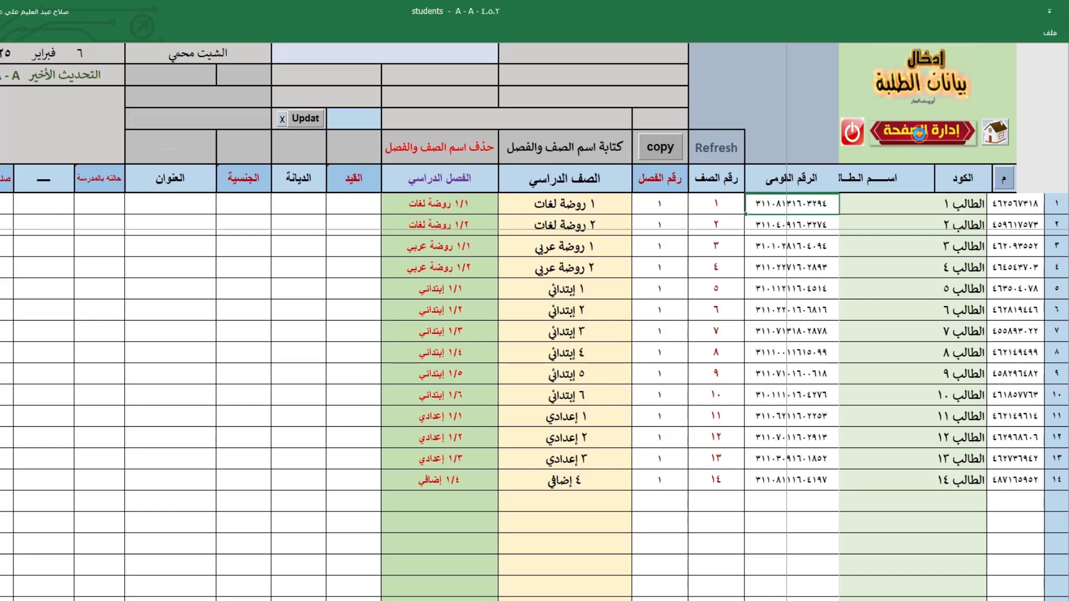
click(919, 133)
mouse_move(818, 255)
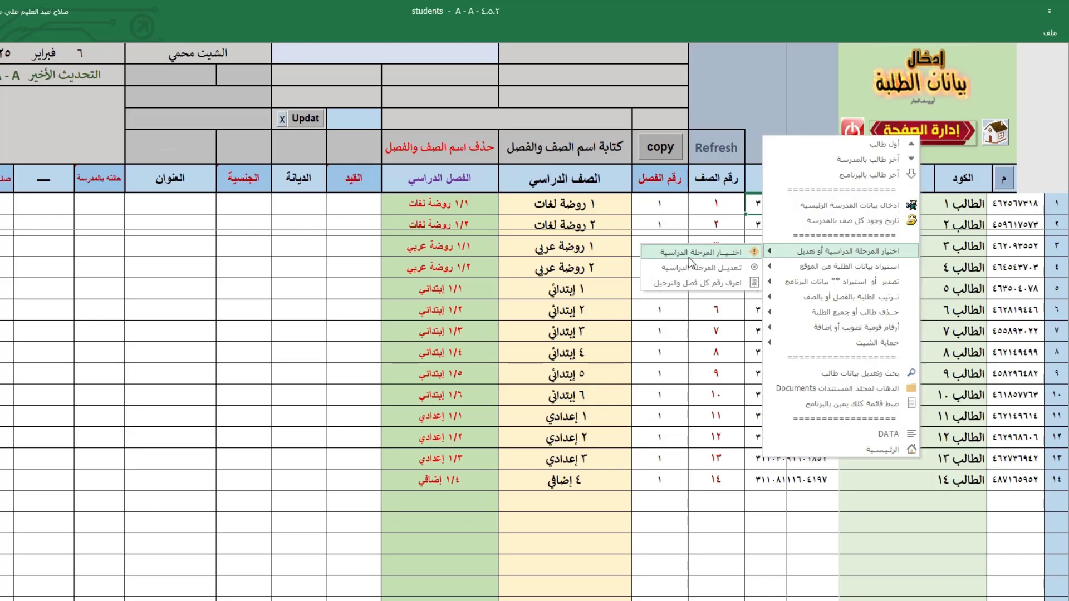
click(660, 294)
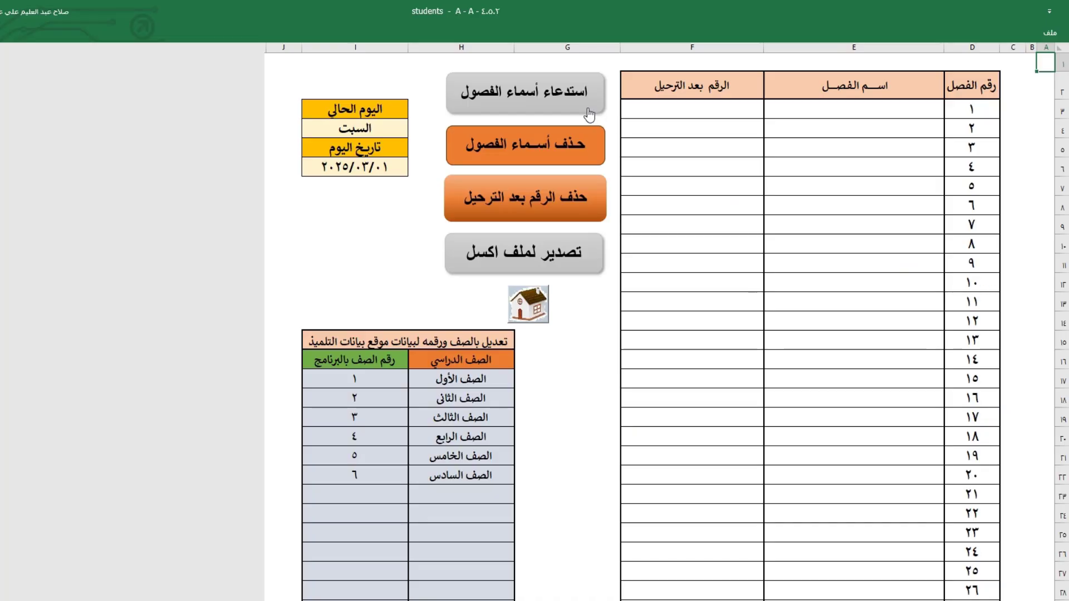
click(562, 95)
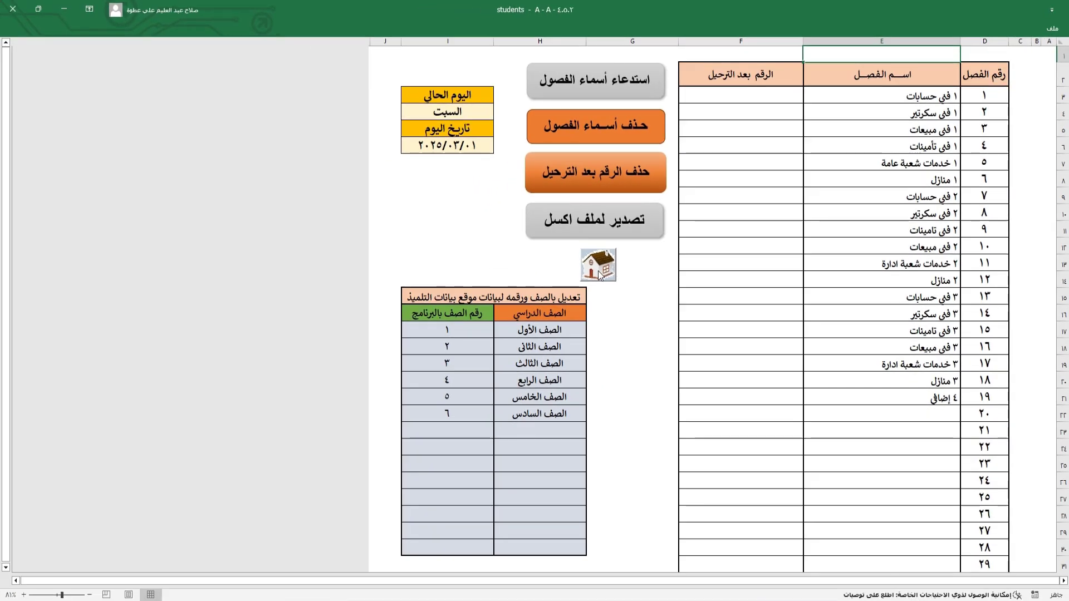
- Return to the students' data sheet, update its school header data and clear the existing grade and class names
click(598, 271)
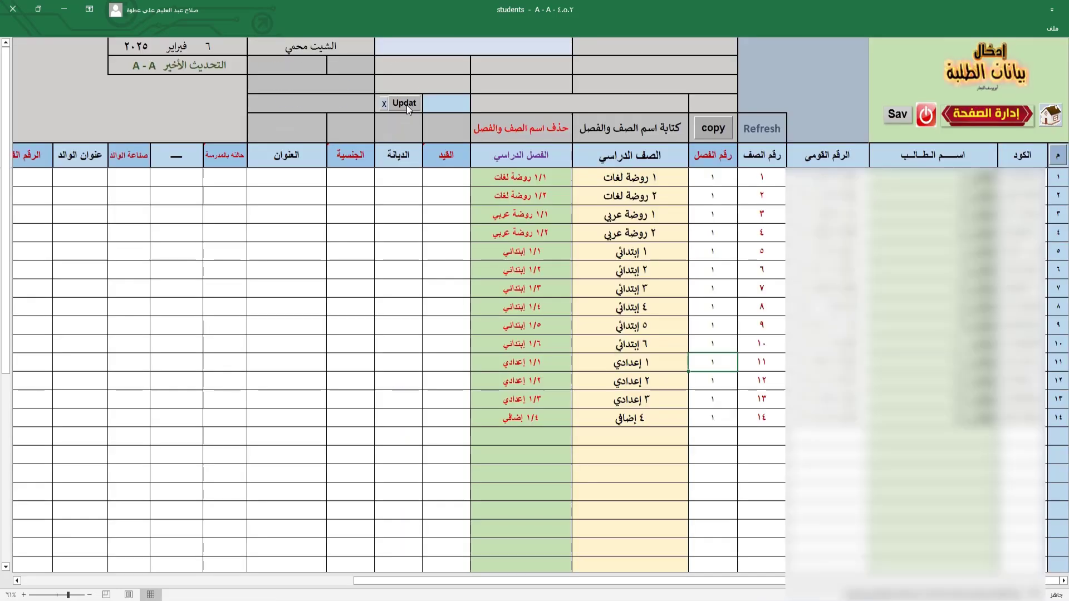
click(405, 105)
click(581, 352)
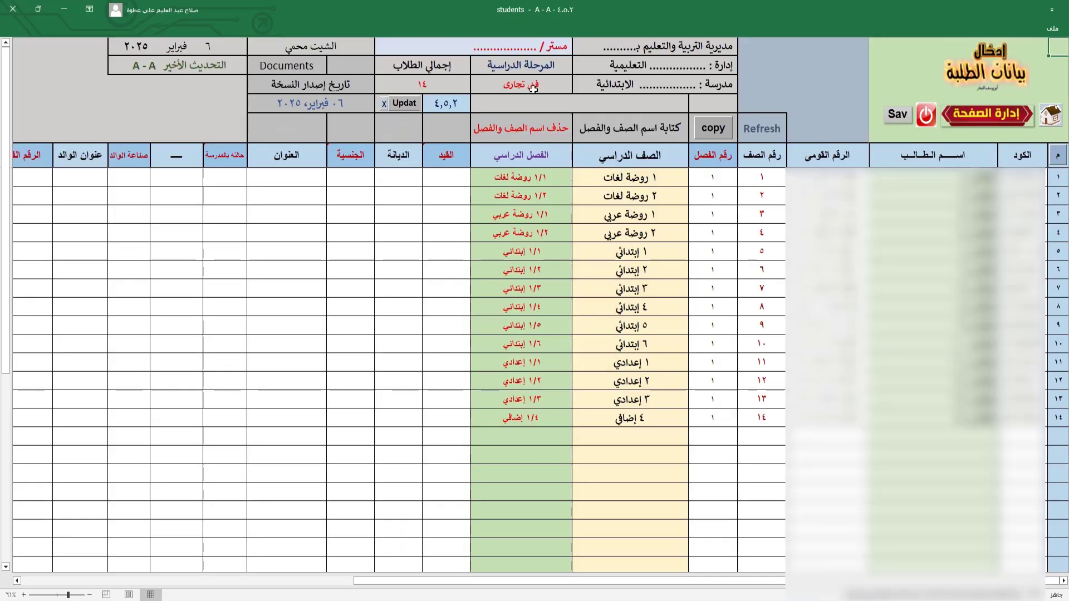
click(548, 134)
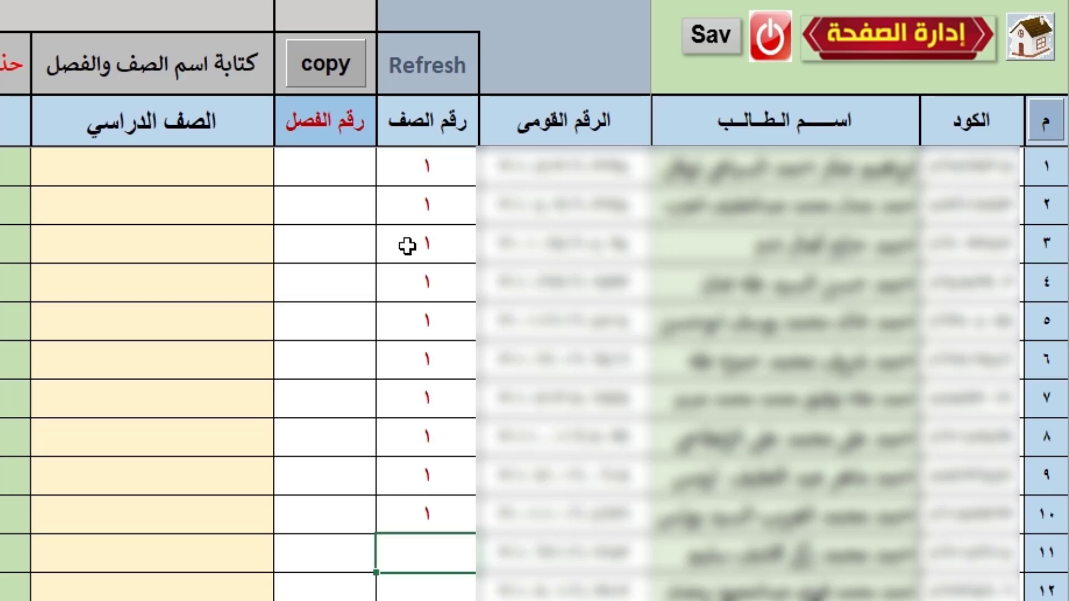
- Enter class number ١ in the رقم الفصل column for students 1 to 5
key(Up)
key(Up)
key(Up)
key(Left)
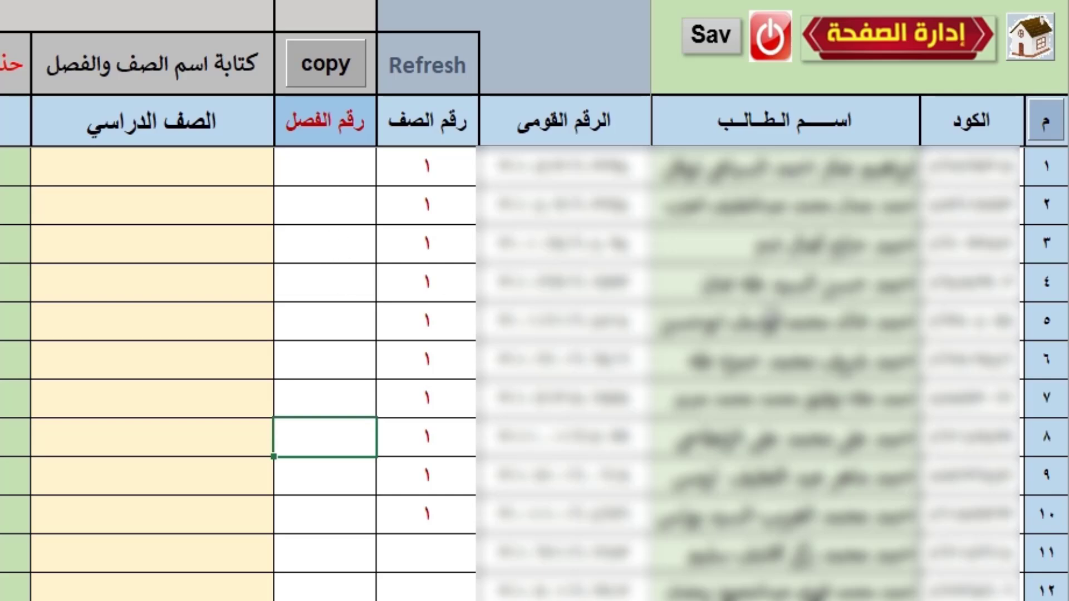
key(ctrl+Up)
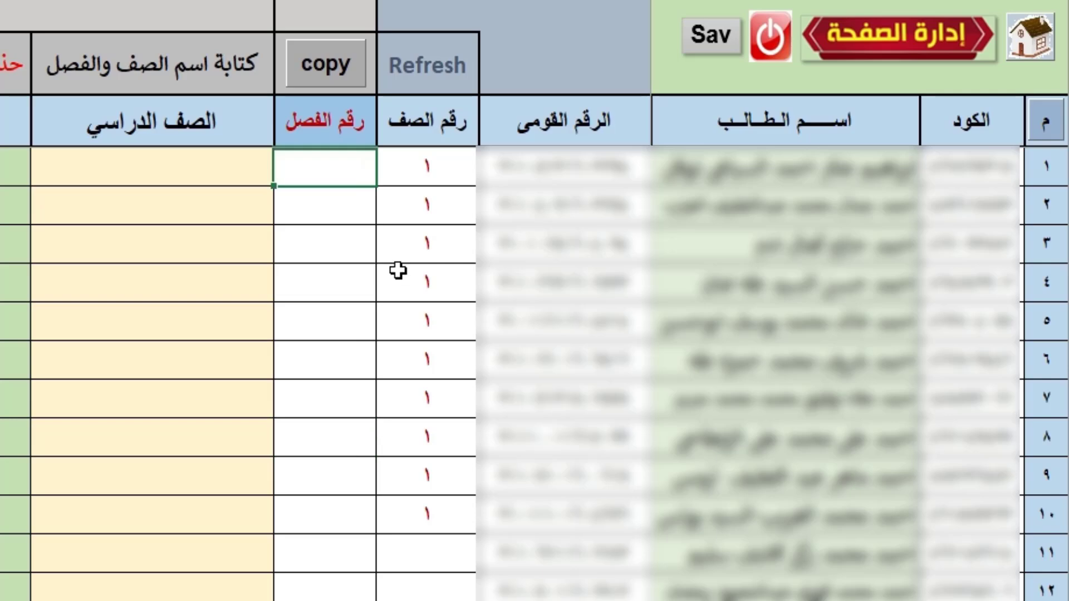
text(١)
key(Return)
text(١)
key(Return)
text(١)
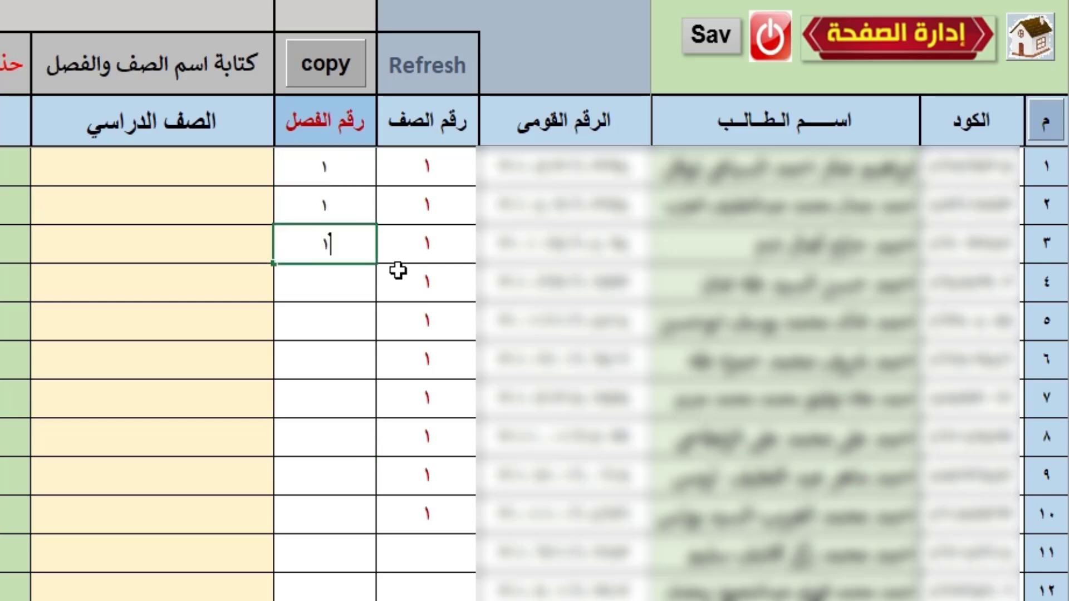
key(Return)
text(١)
key(Return)
text(١)
key(Return)
- Enter class number ٢ for students 6 to 10 and fill in the grade and class names from the entered numbers
text(٢)
key(Return)
text(٢)
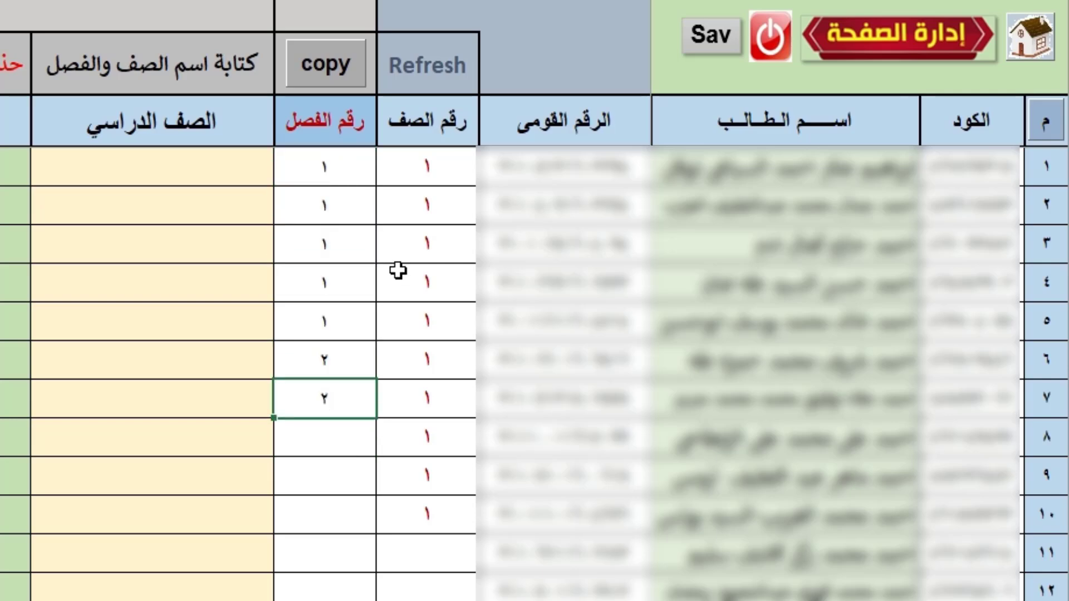
key(Return)
text(٢ ٢ ٢)
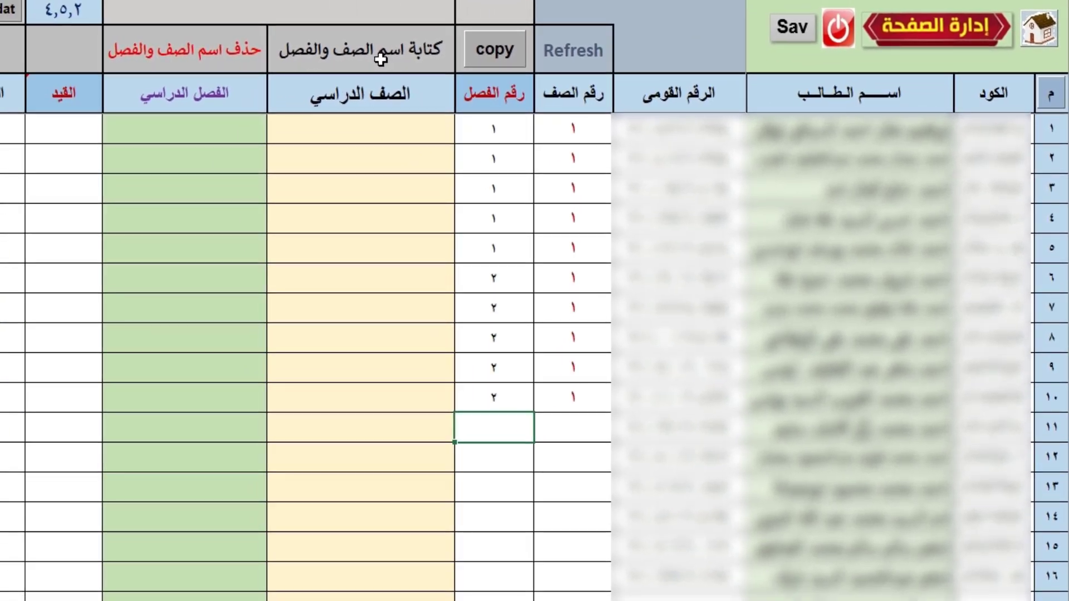
click(381, 60)
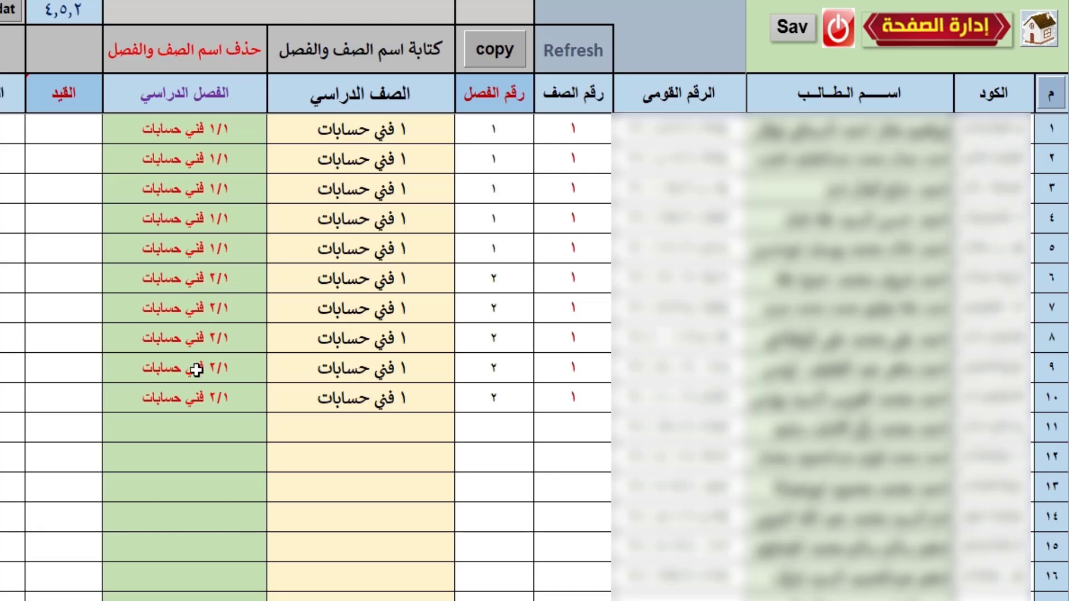
click(199, 426)
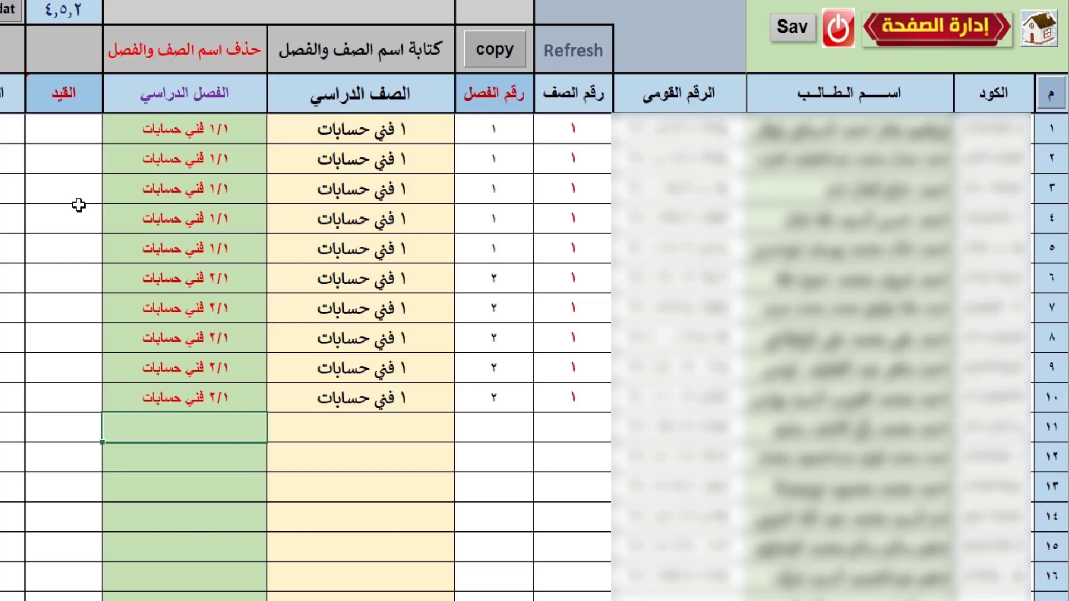
- Fill the القيد column with مستجد and the الديانة column with مسلم for all students
scroll(69, 70, down, 2)
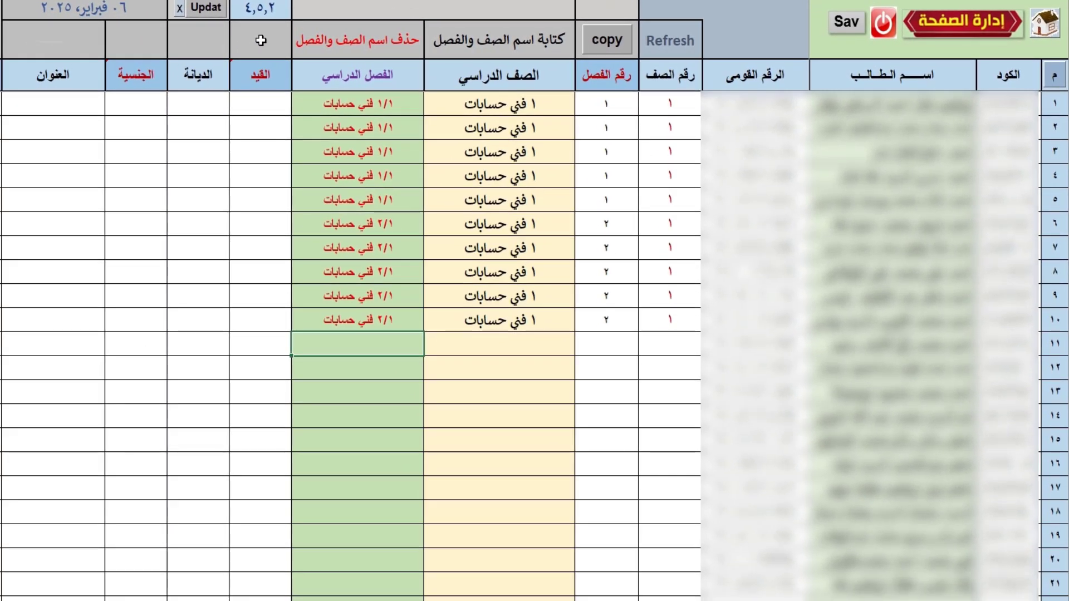
click(261, 40)
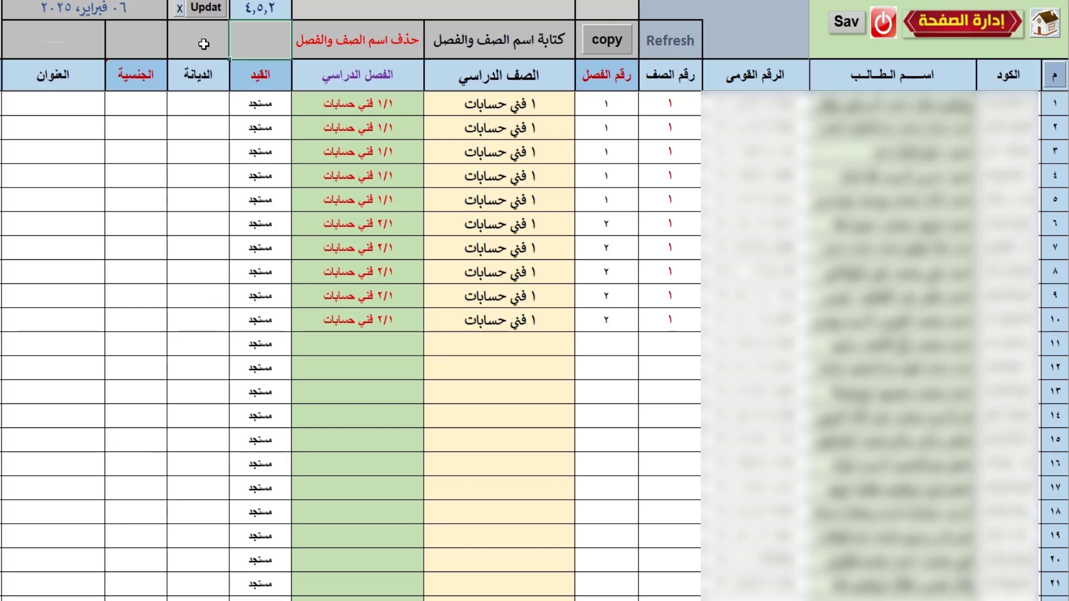
click(203, 44)
click(393, 317)
- Fill the الجنسية column with مصري and the العنوان column with placeholder dots for all students
click(141, 42)
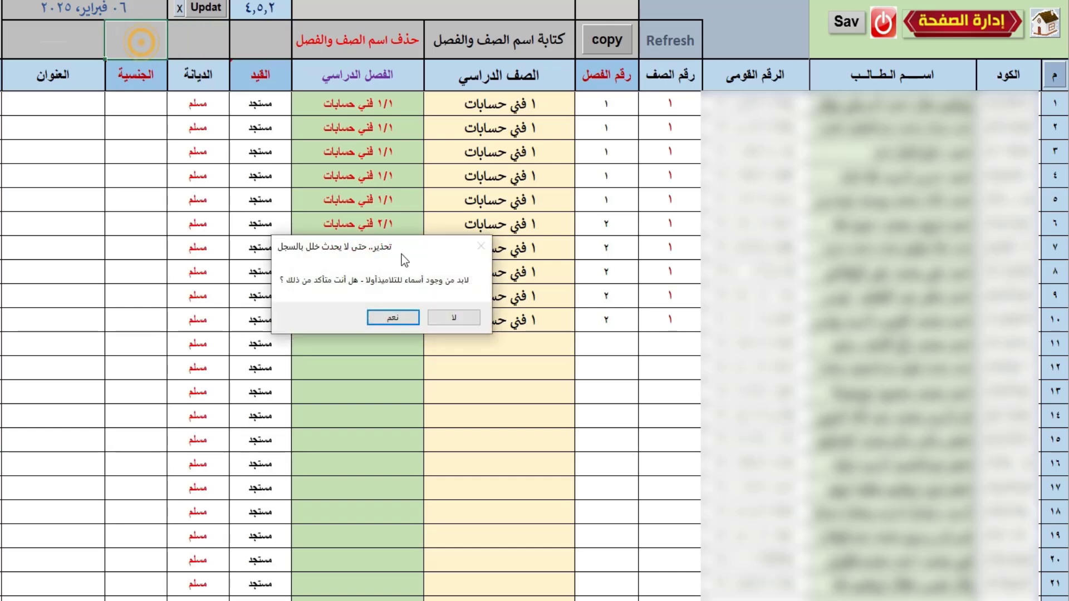
click(393, 317)
click(61, 41)
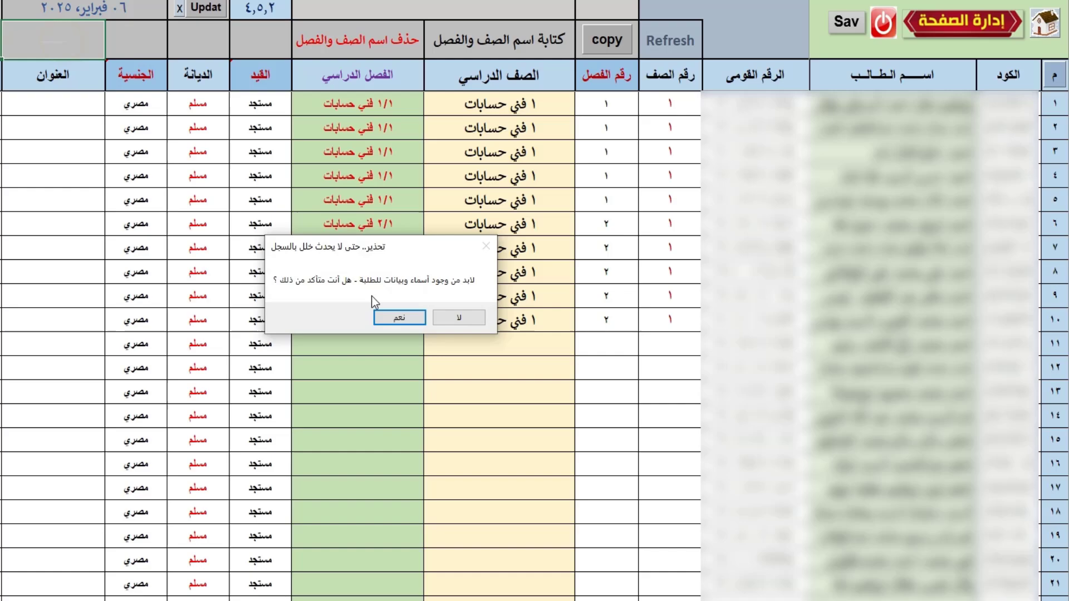
click(393, 318)
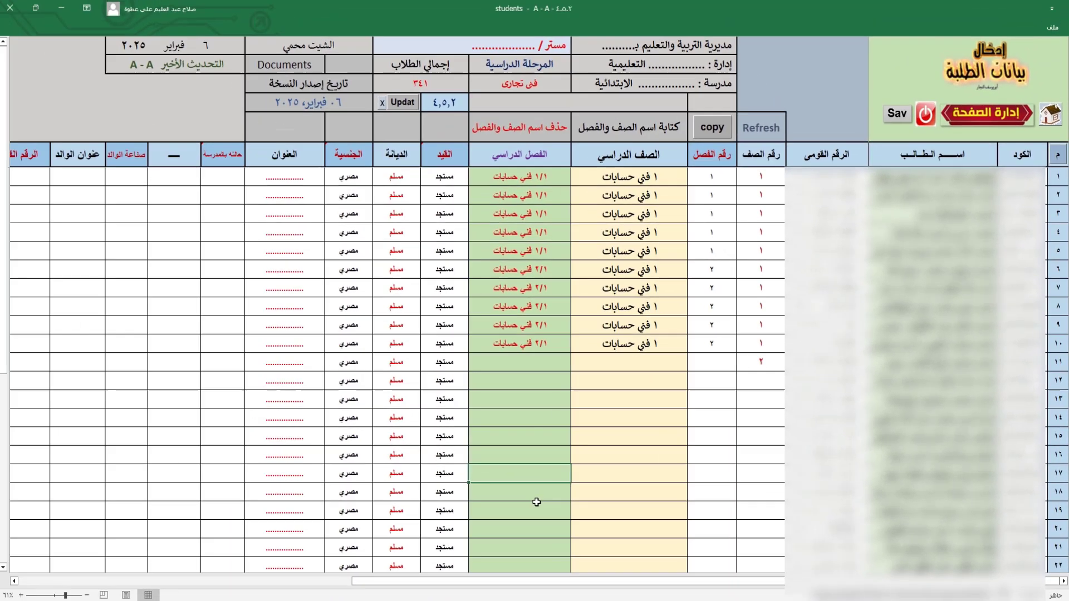